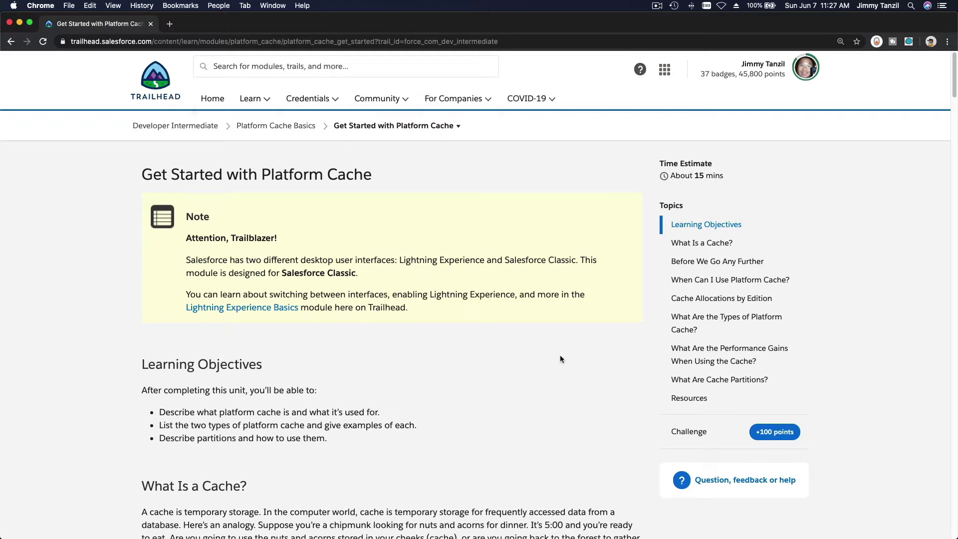
Read the learning objectives and the What Is a Cache? section of the Get Started with Platform Cache unit, reloading the page once.
scroll(559, 355, "down", 5)
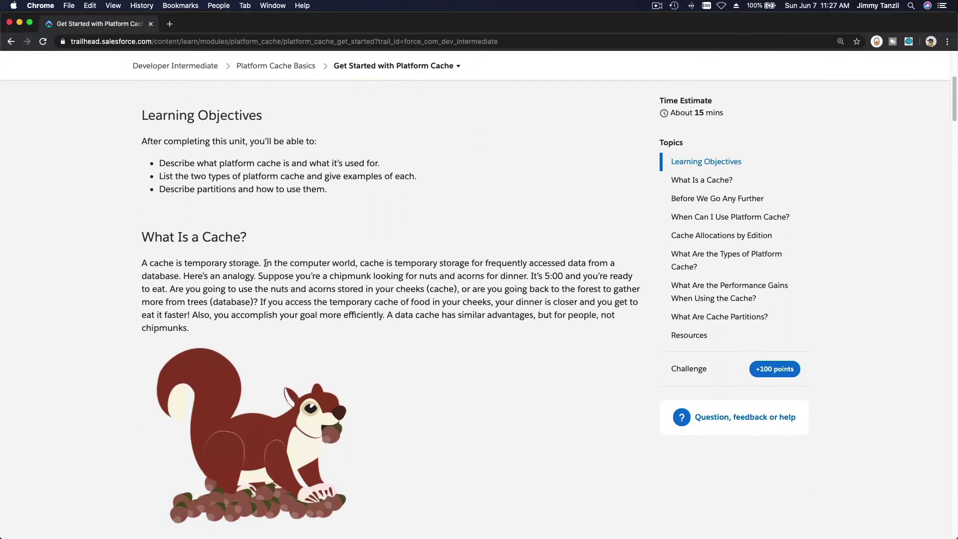
left_click_drag(141, 237, 244, 239)
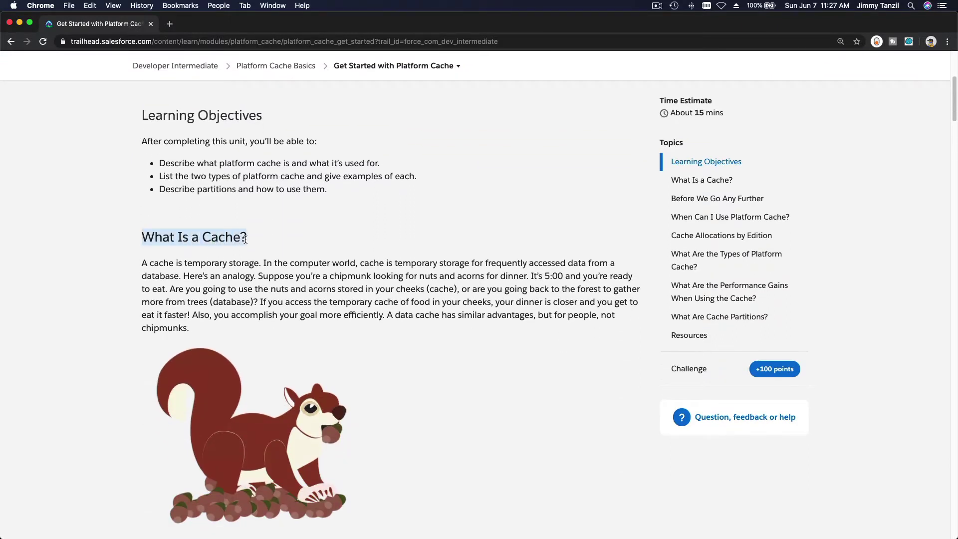
left_click(286, 238)
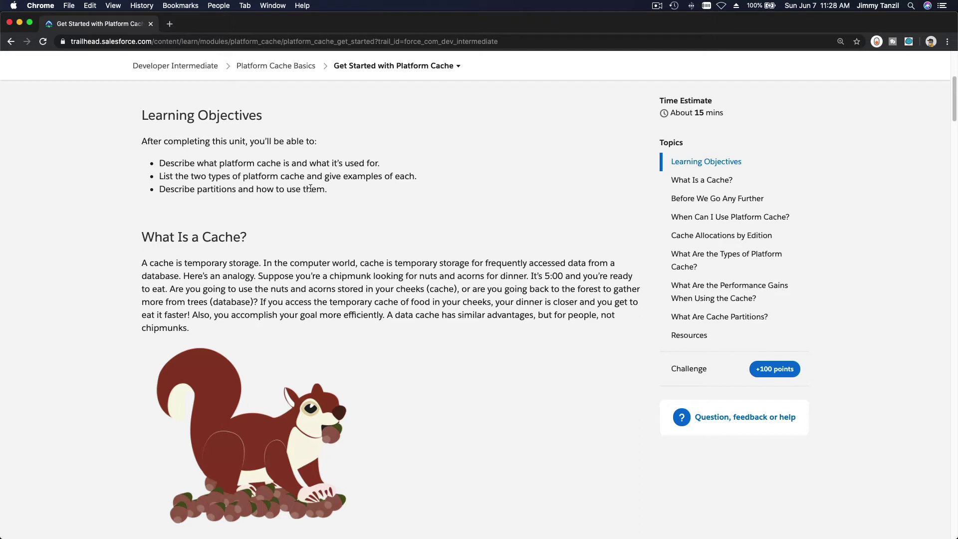
key("super+r")
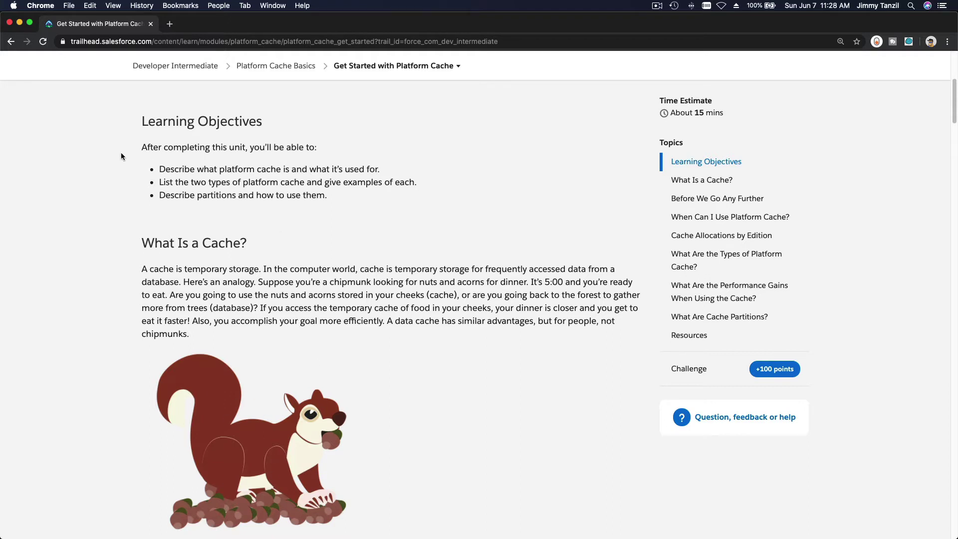
left_click(43, 41)
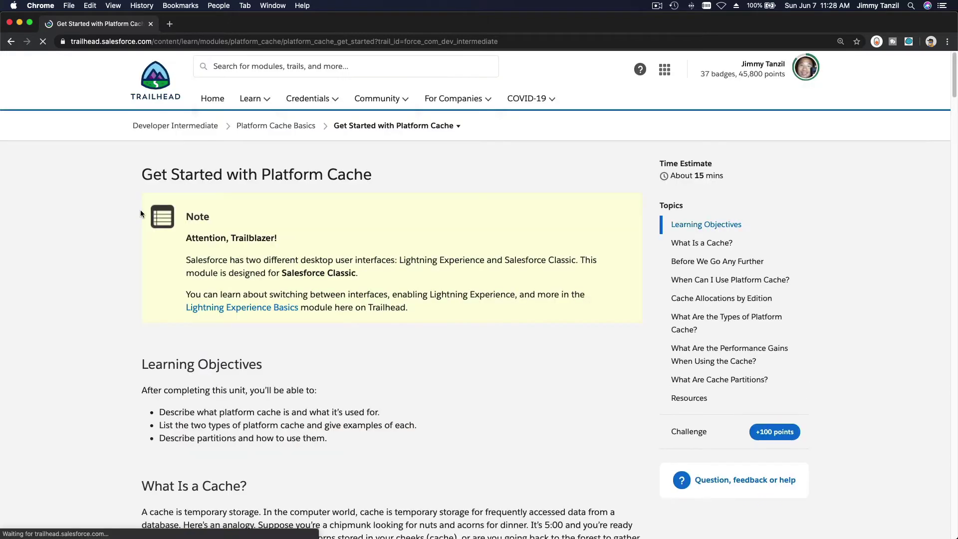
scroll(420, 369, "down", 3)
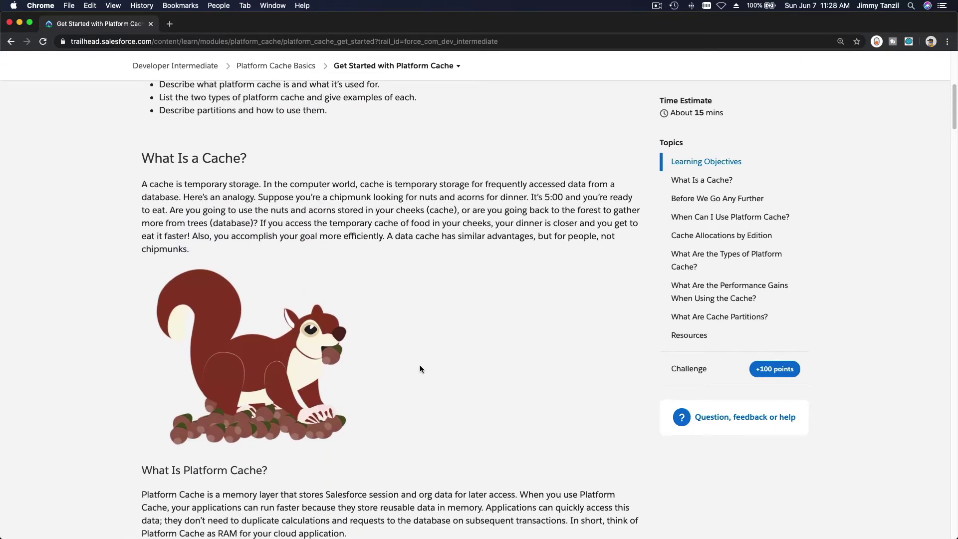
scroll(420, 369, "down", 2)
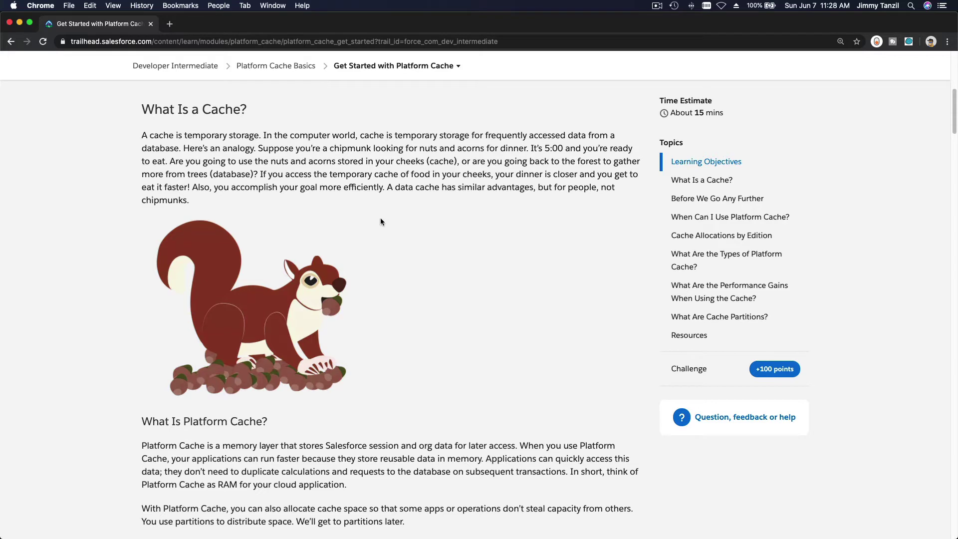
scroll(380, 221, "down", 5)
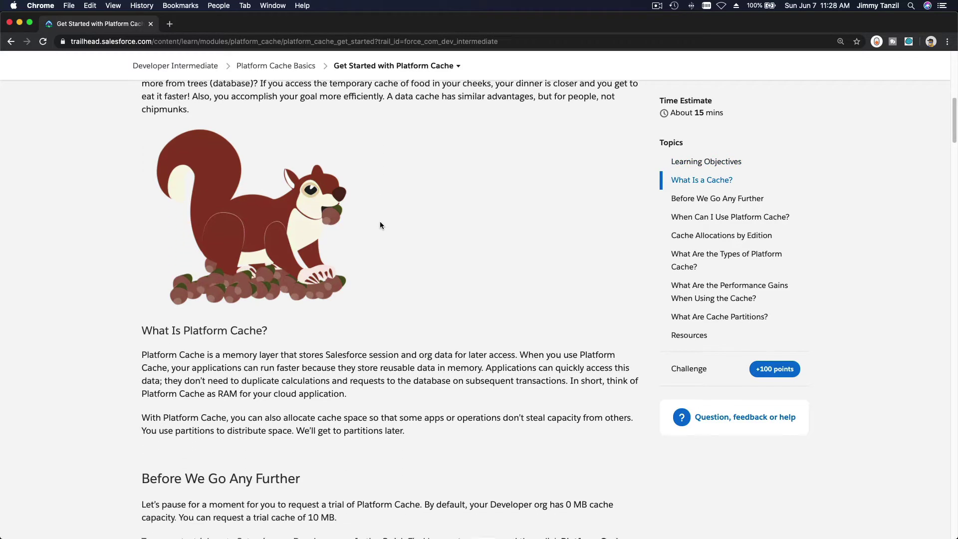
Read the What Is Platform Cache? section of the unit.
scroll(250, 225, "down", 3)
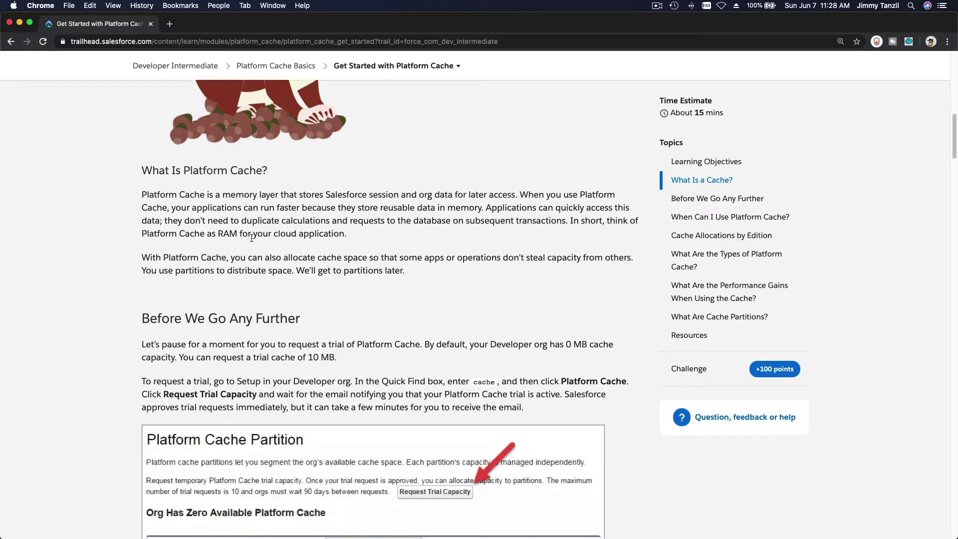
scroll(252, 241, "down", 1)
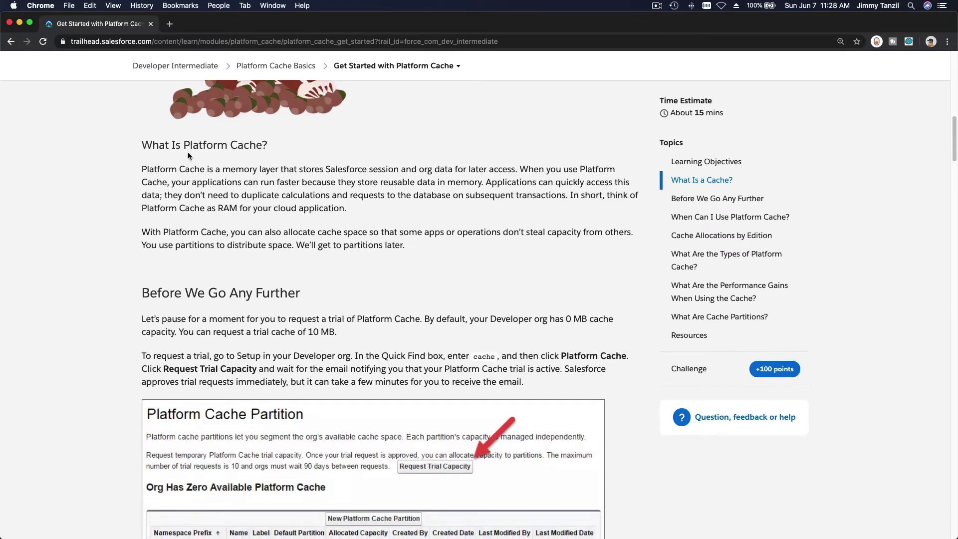
left_click_drag(184, 144, 261, 138)
left_click(304, 145)
scroll(352, 214, "down", 2)
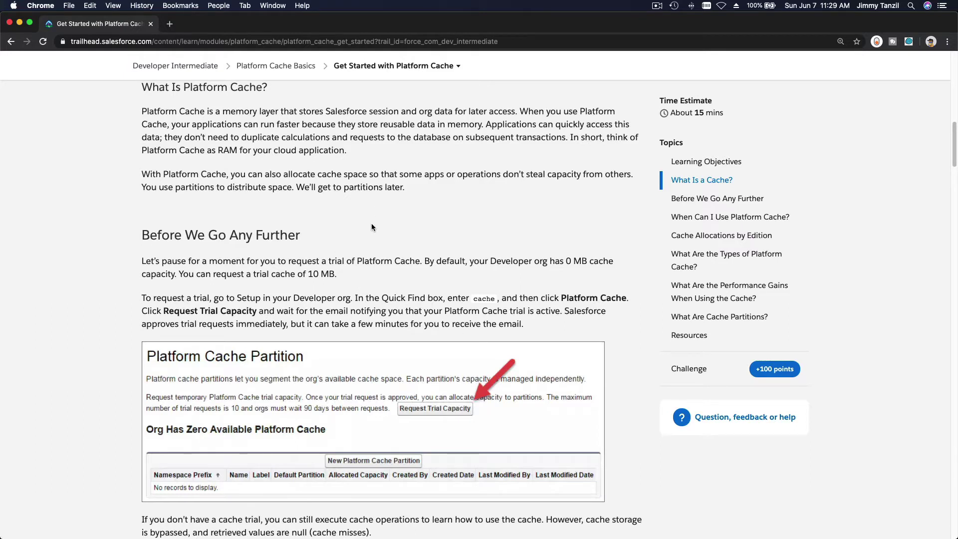
double_click(246, 88)
left_click(307, 184)
Read the Before We Go Any Further section about requesting a trial cache for a Developer org.
scroll(307, 186, "down", 3)
scroll(204, 178, "down", 2)
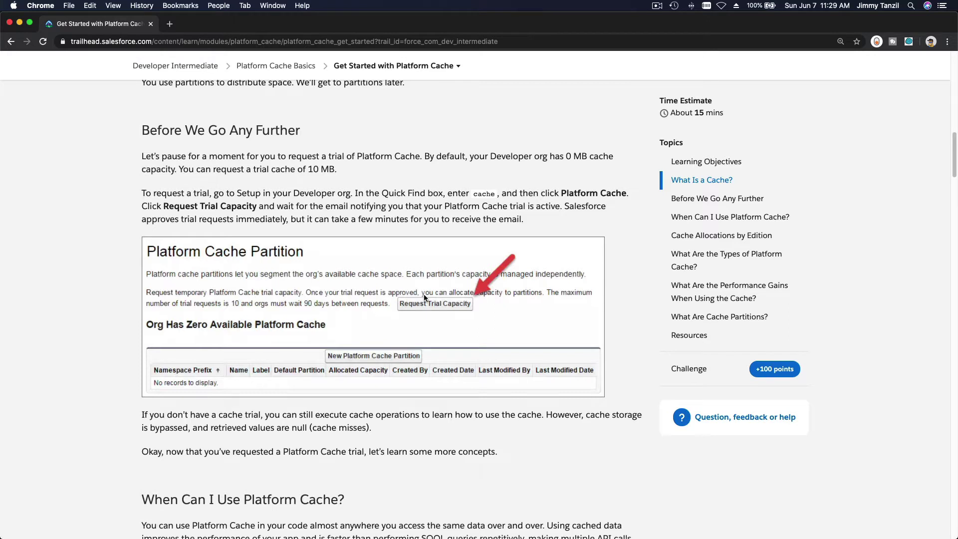
double_click(508, 156)
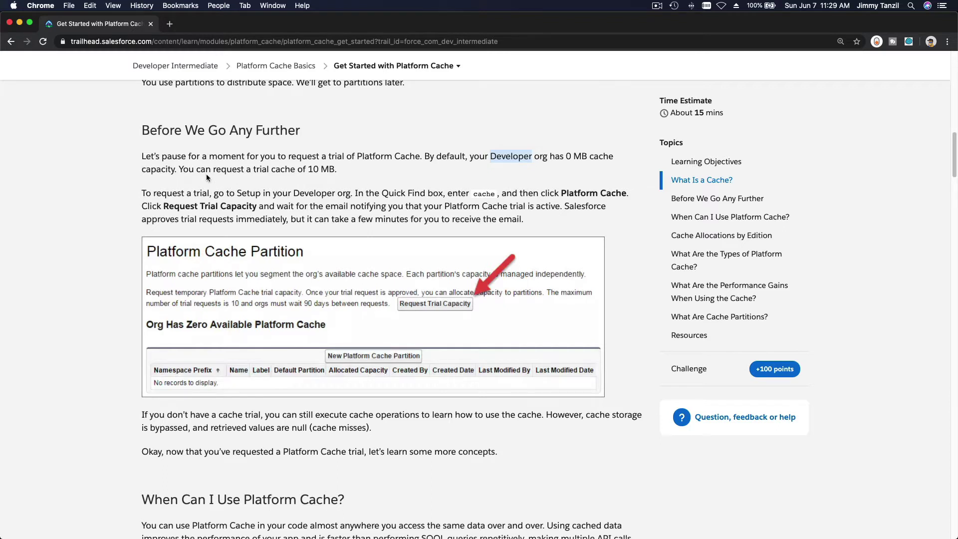
left_click_drag(180, 170, 336, 169)
left_click(339, 171)
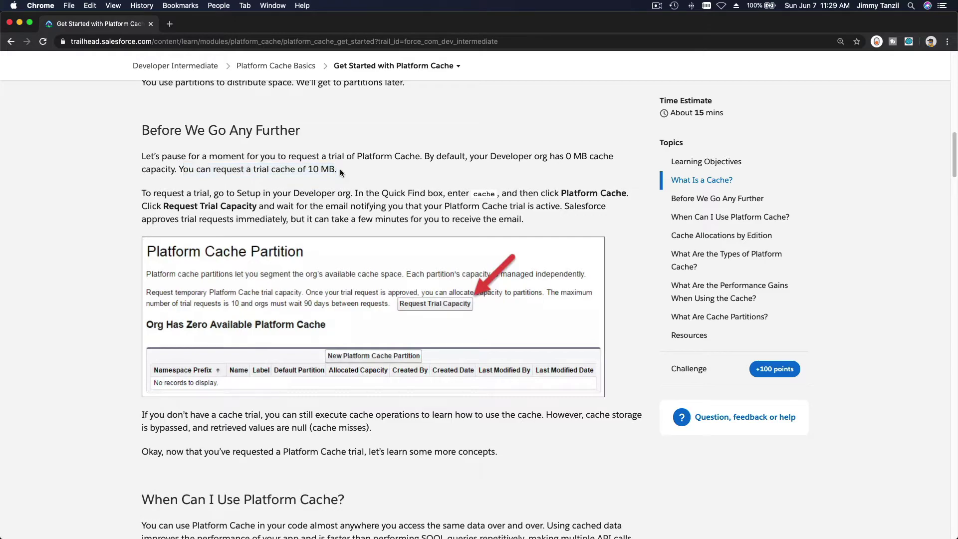
scroll(341, 173, "down", 1)
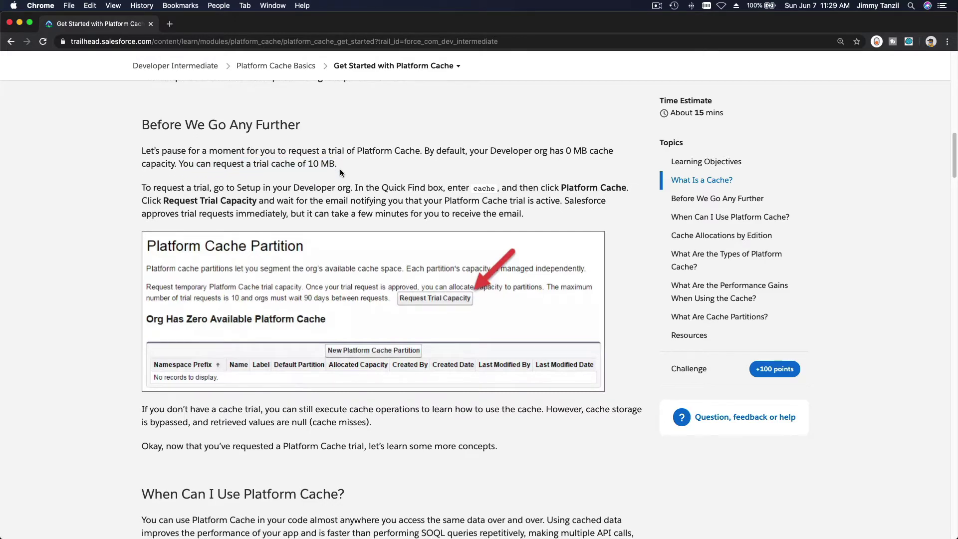
Check the list of units in the Platform Cache Basics module and close it again.
scroll(341, 172, "up", 15)
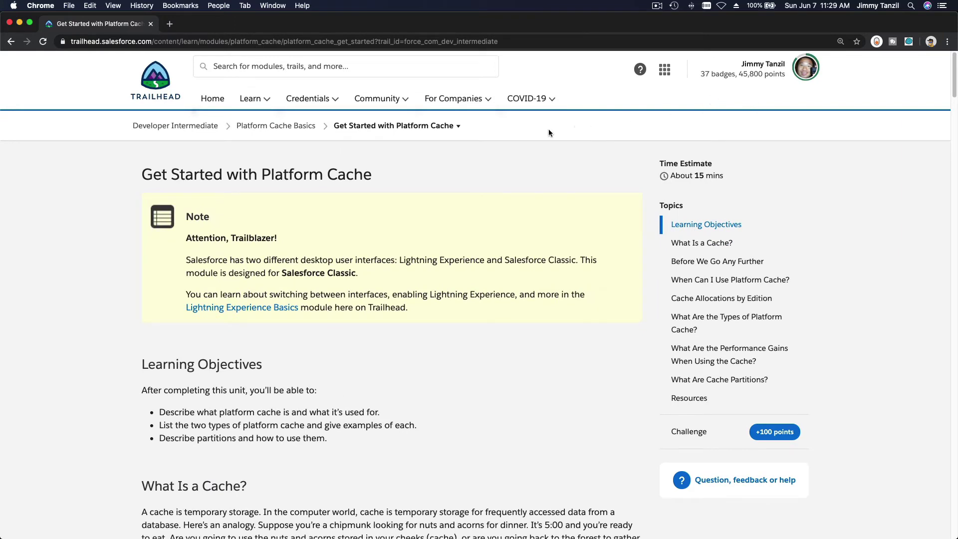
left_click(410, 127)
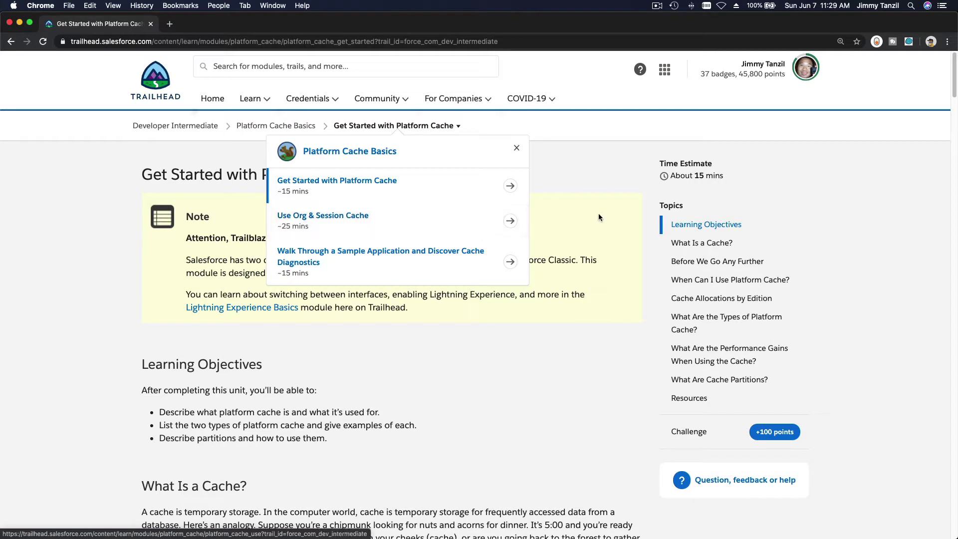
left_click(618, 202)
Launch the Developer Beginner playground from the account's Hands-On Orgs page and close that orgs page.
left_click(810, 81)
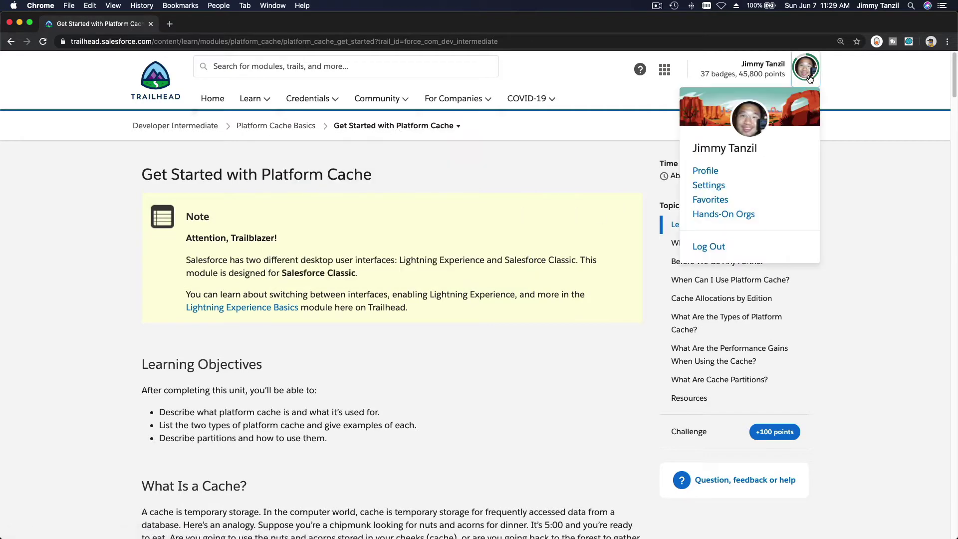
left_click(731, 214, "super")
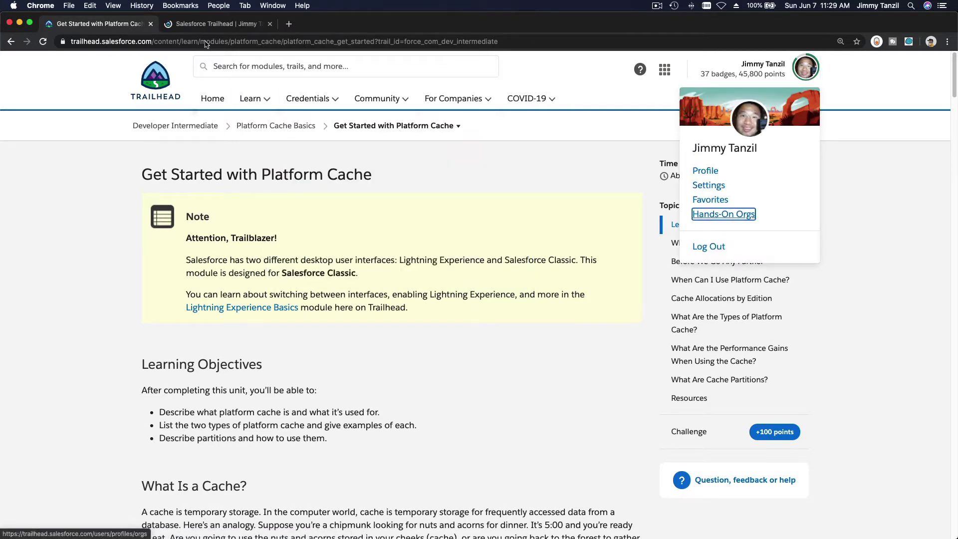
key("super+2")
scroll(241, 156, "down", 2)
scroll(243, 158, "down", 5)
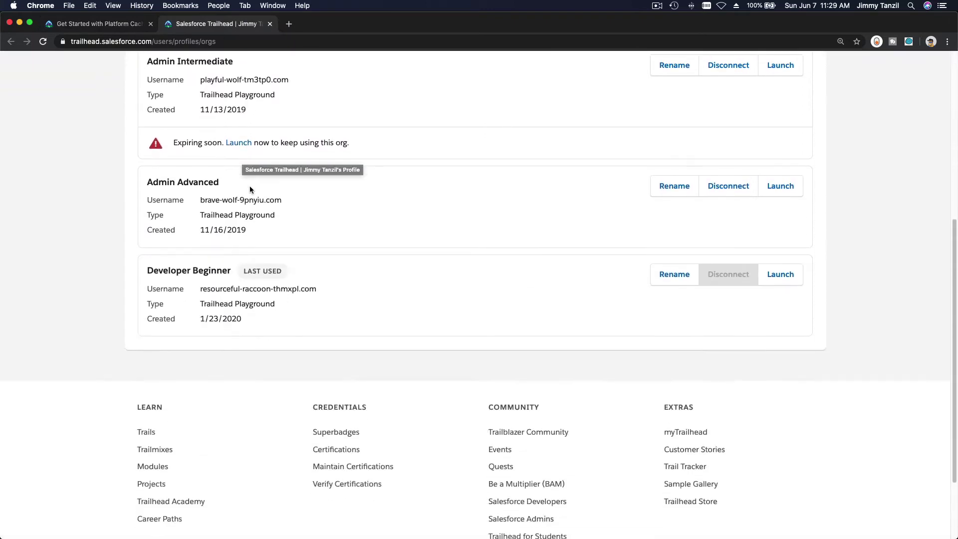
left_click(776, 275)
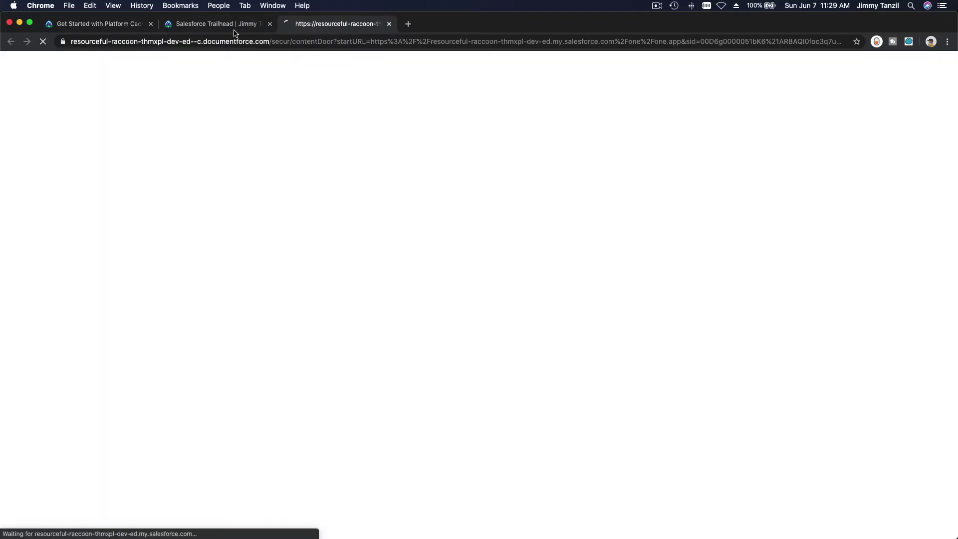
left_click(237, 26)
left_click(269, 24)
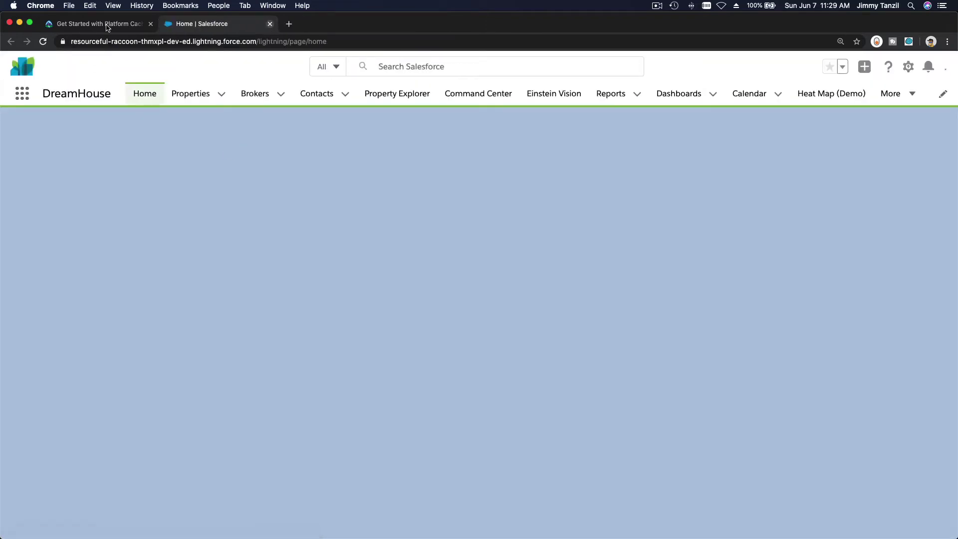
Return to the Trailhead unit and review the instructions for requesting a Platform Cache trial.
left_click(107, 27)
scroll(262, 243, "down", 15)
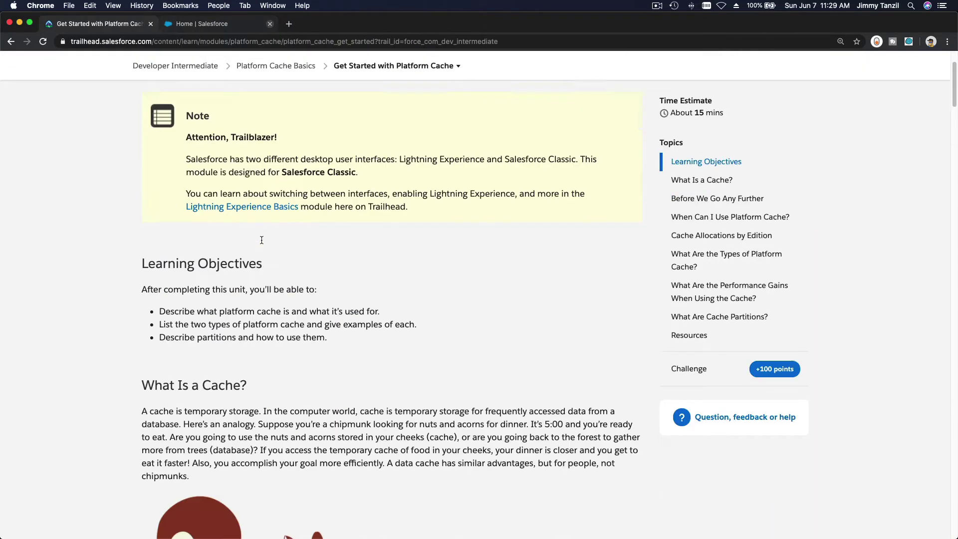
scroll(261, 243, "down", 3)
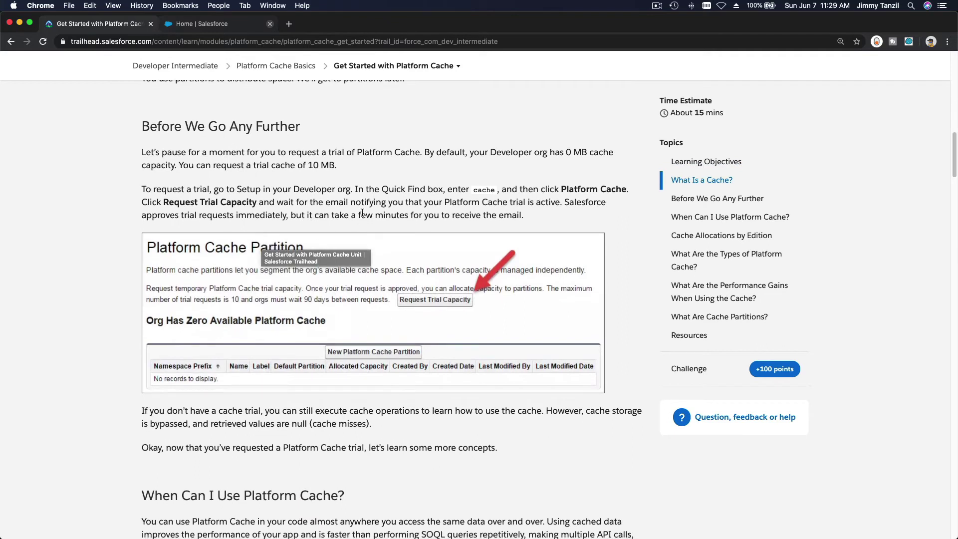
scroll(399, 200, "down", 1)
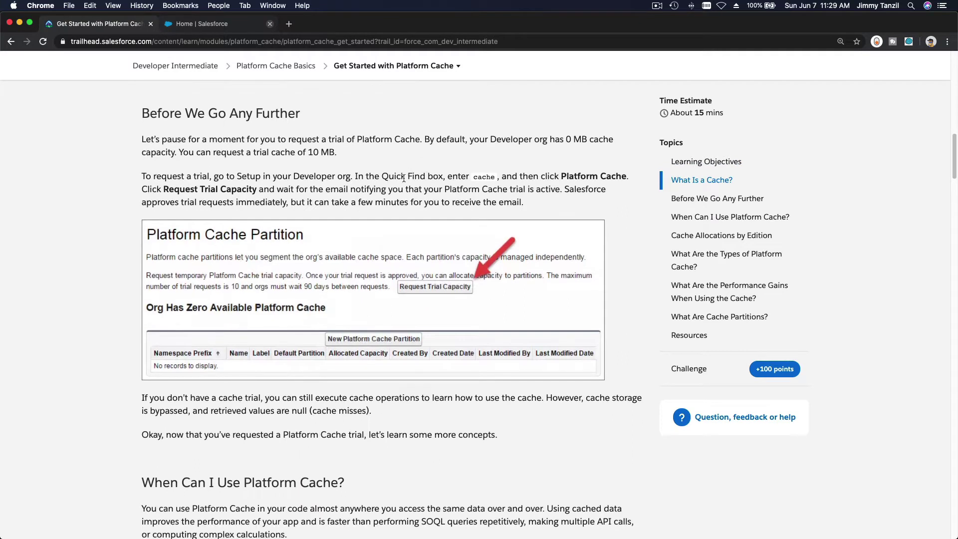
scroll(408, 188, "down", 1)
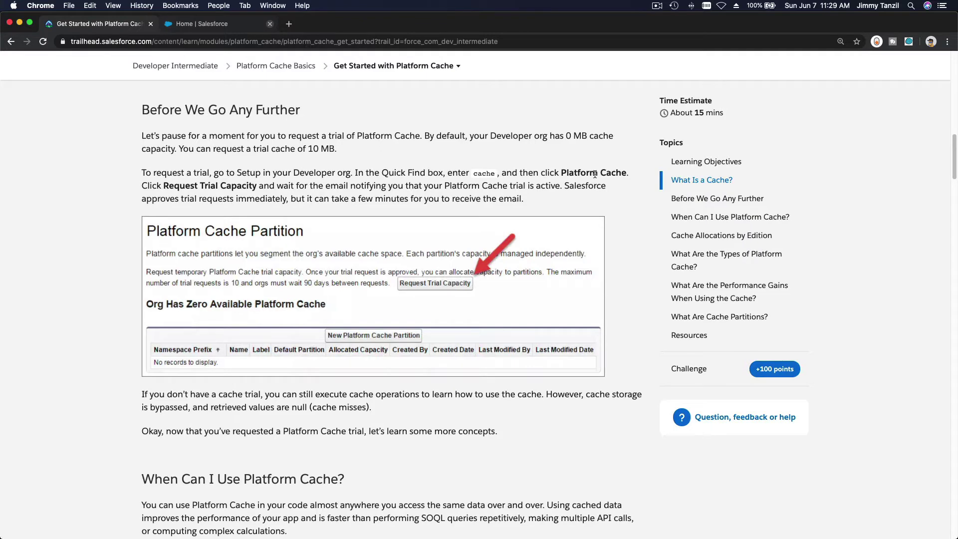
Open Setup in the playground org, search for "cache" and open the Platform Cache page.
left_click(209, 27)
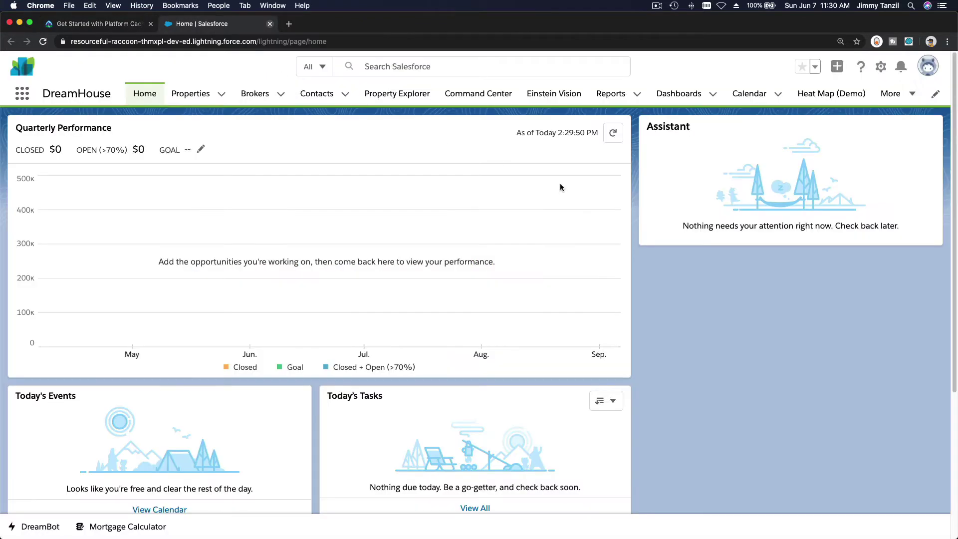
left_click(881, 69)
left_click(841, 105)
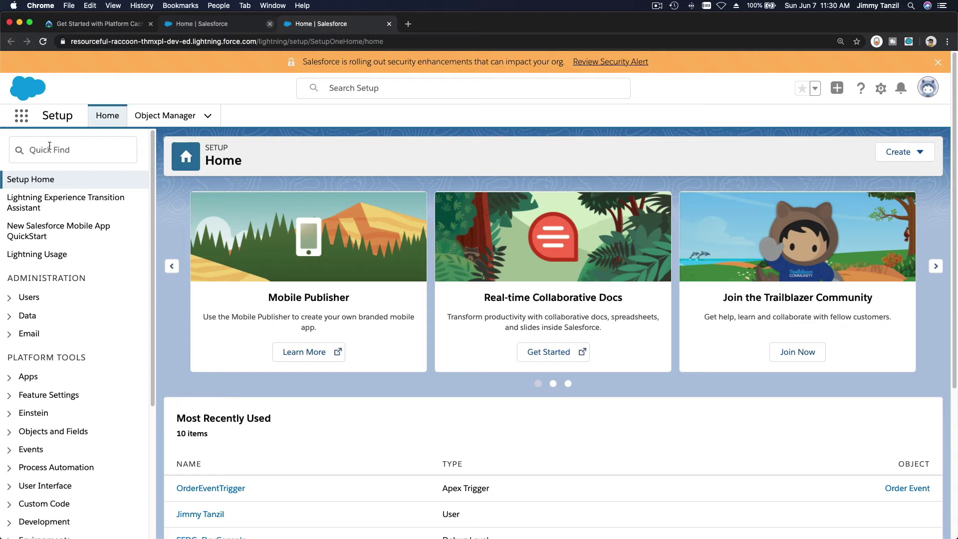
left_click(50, 150)
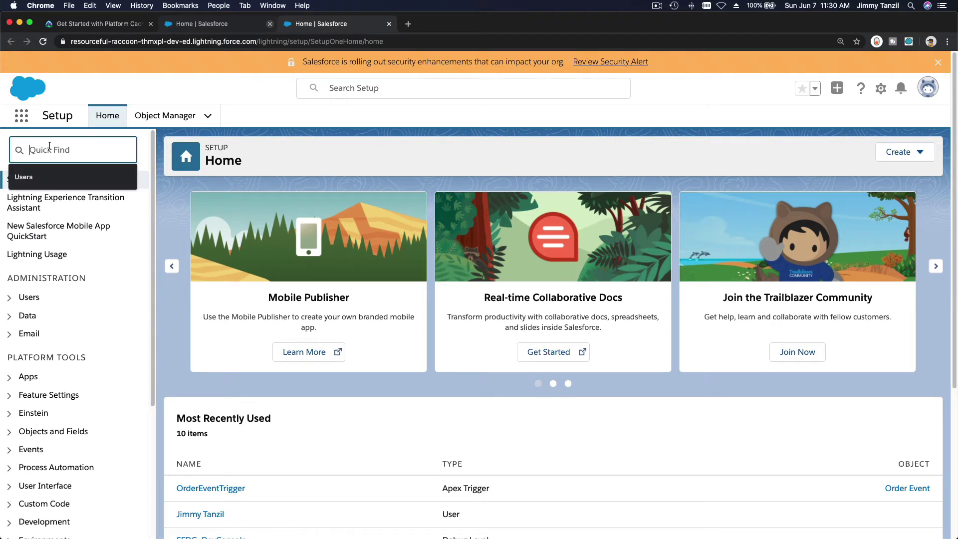
type("ca")
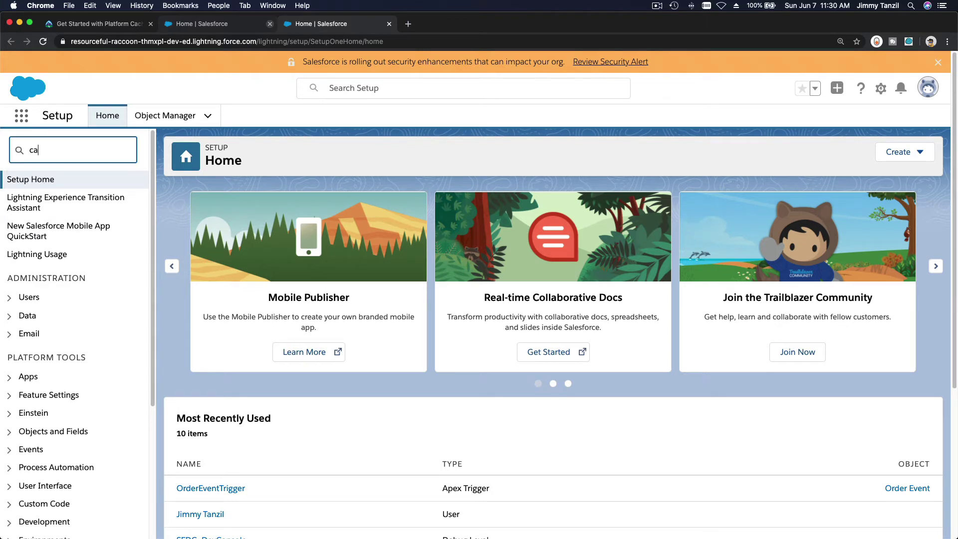
type("che")
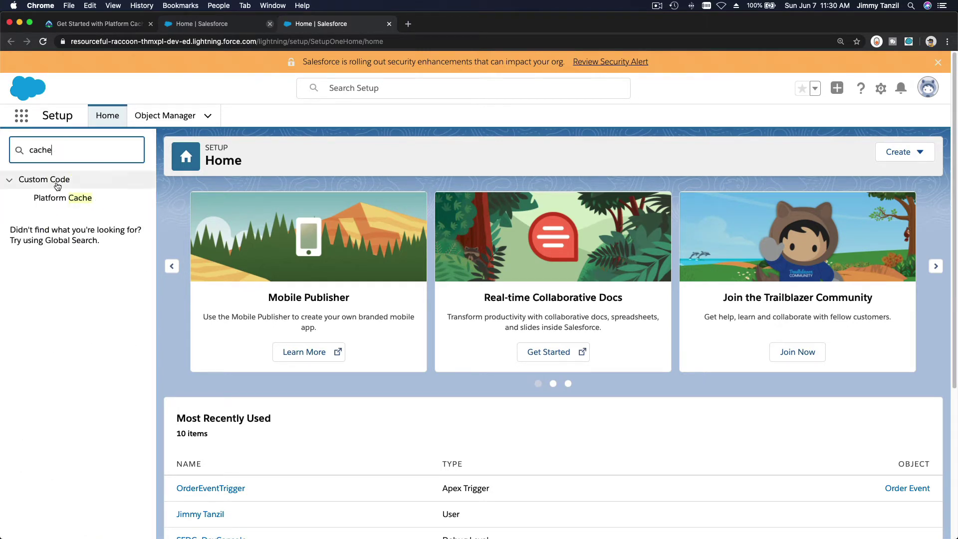
left_click(58, 196)
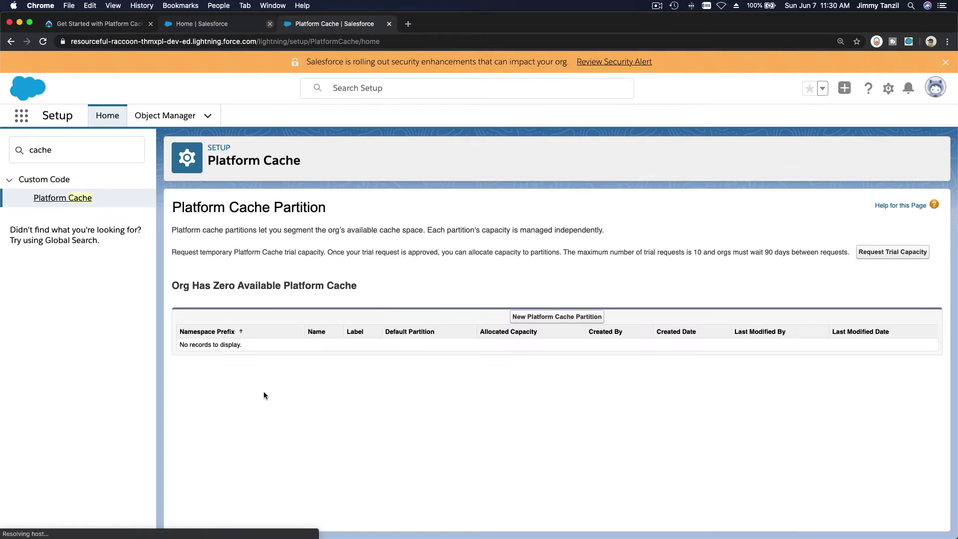
Request Platform Cache trial capacity for the org, submit the request and view the updated partition page.
left_click(888, 257)
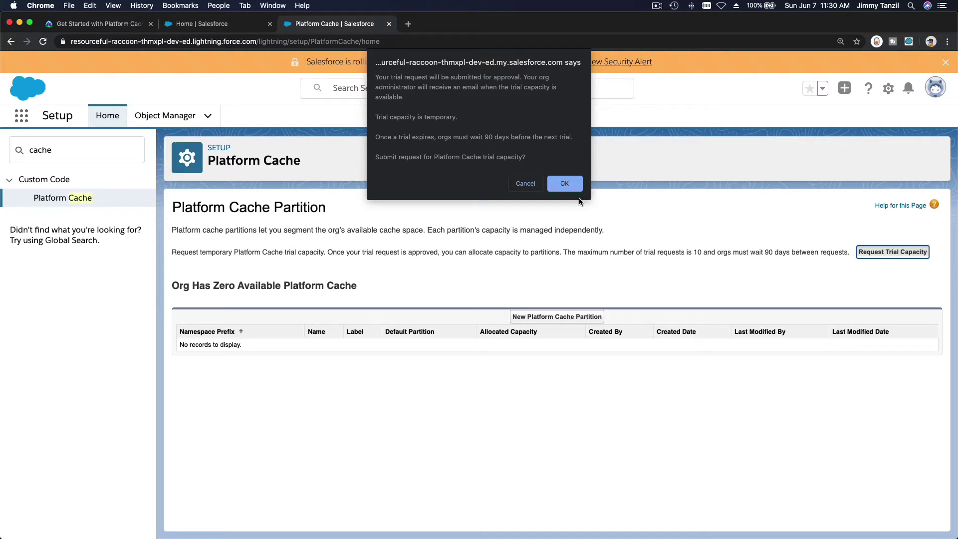
left_click(564, 186)
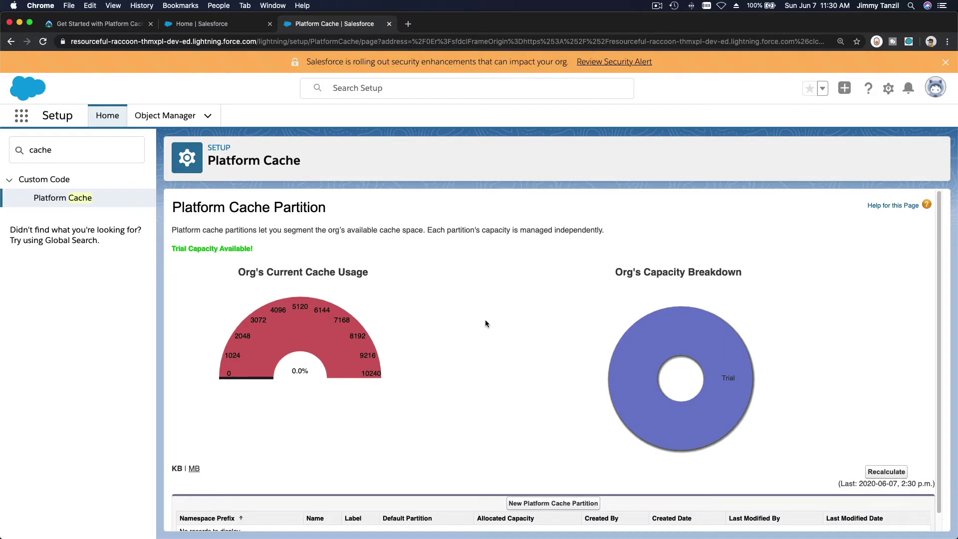
scroll(485, 320, "down", 1)
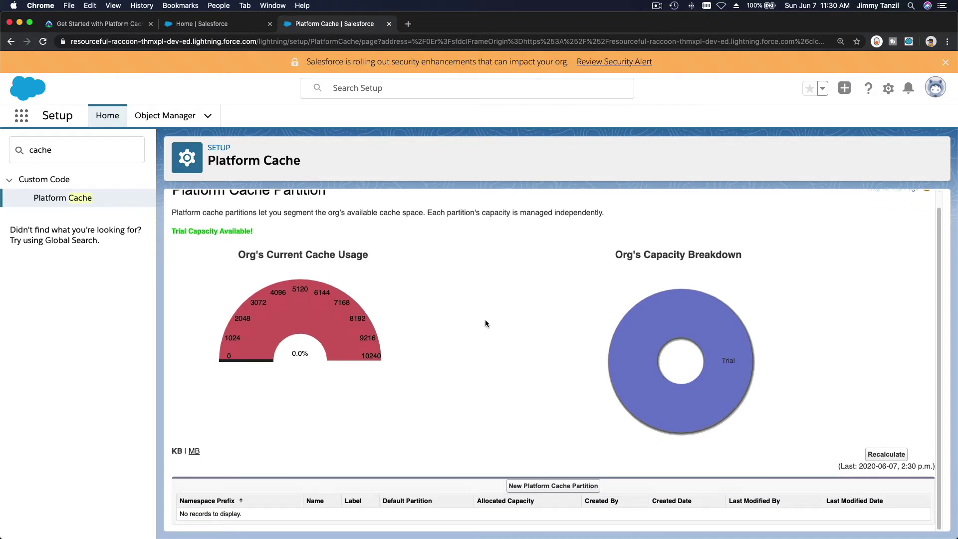
Check the trial capacity status at the beginning of the Platform Cache Partition page.
scroll(484, 322, "up", 1)
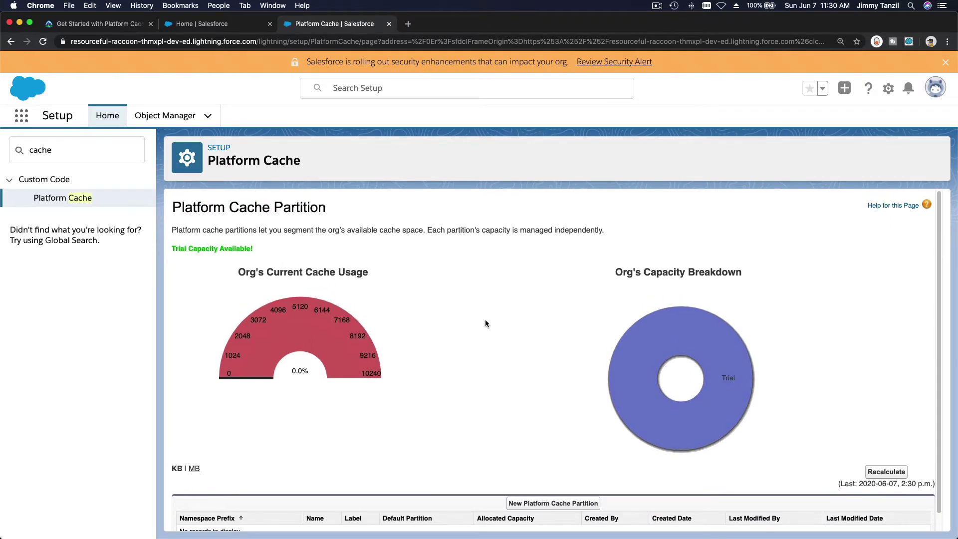
triple_click(210, 250)
left_click(270, 247)
Return to the Trailhead unit and review the criteria for the best data to cache under "When Can I Use Platform Cache?".
left_click(102, 25)
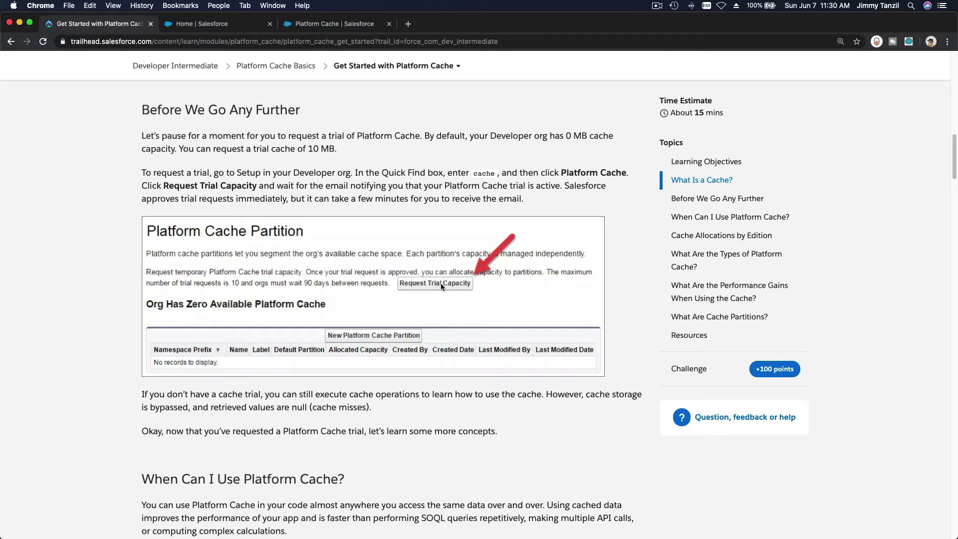
scroll(440, 283, "down", 8)
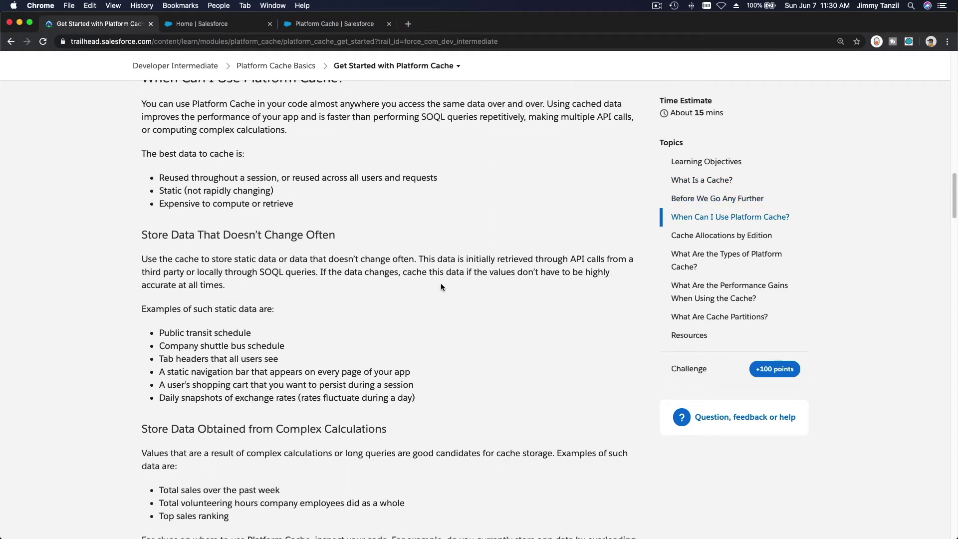
scroll(441, 287, "up", 1)
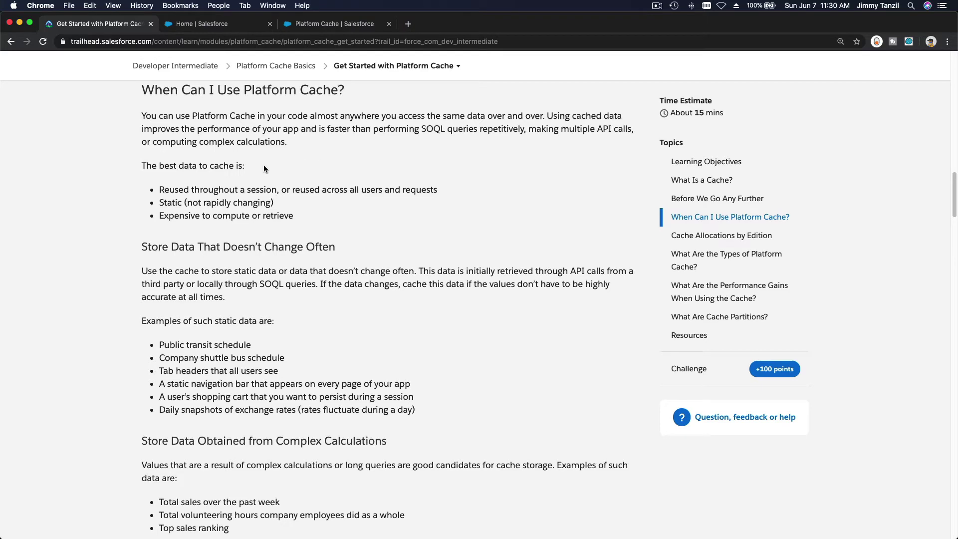
triple_click(182, 164)
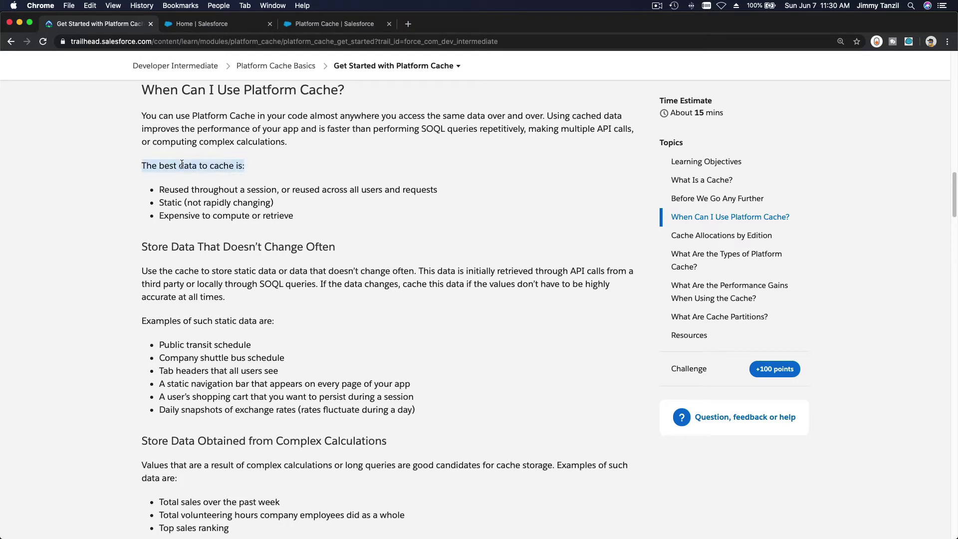
triple_click(175, 189)
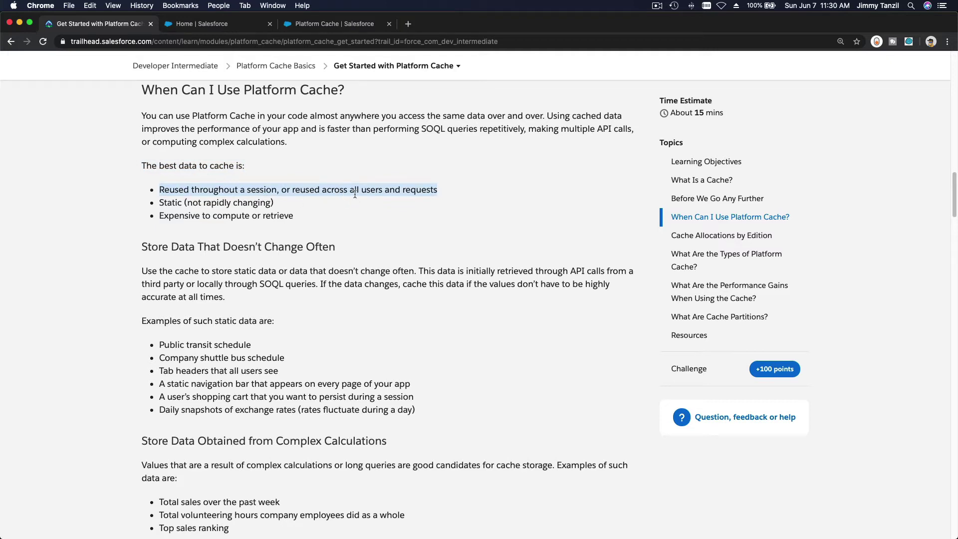
triple_click(184, 203)
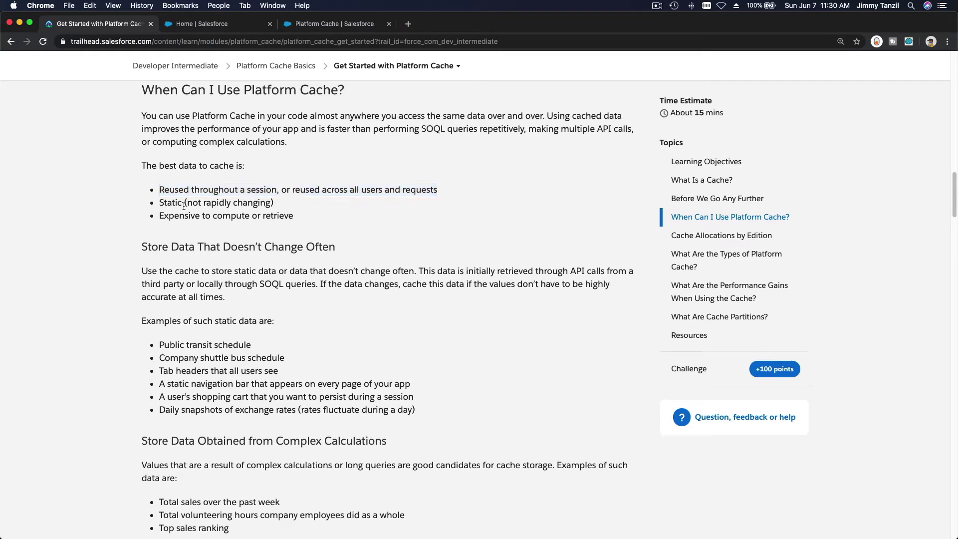
triple_click(219, 216)
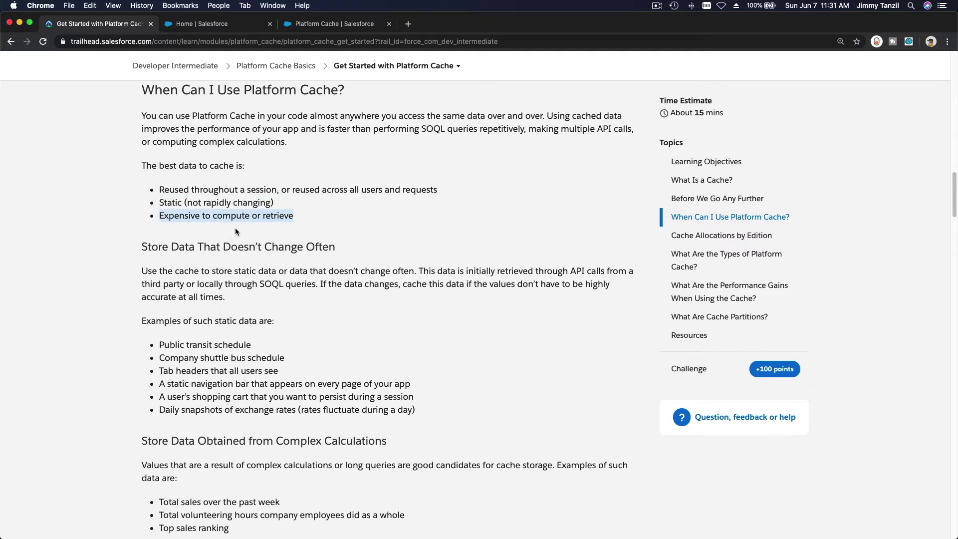
left_click(290, 222)
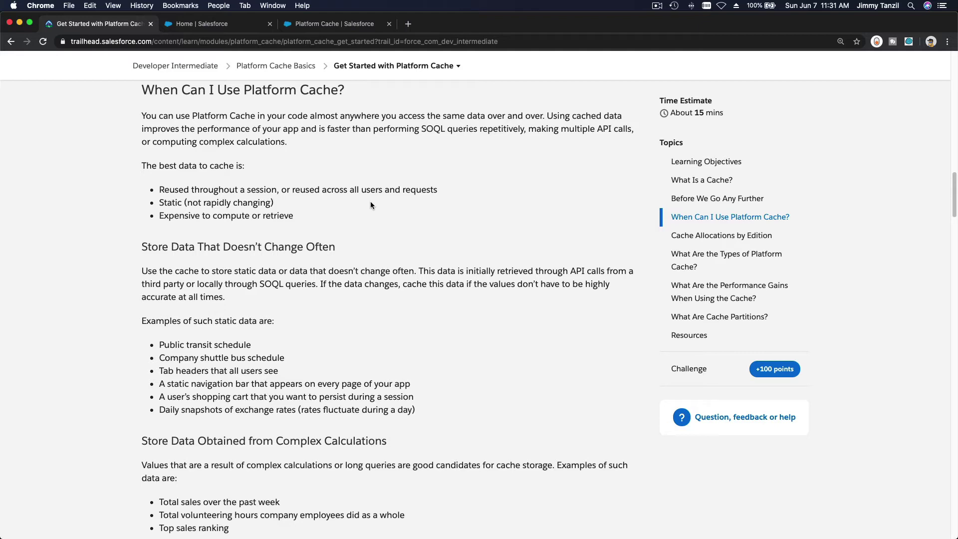
Read the explanation in the "Store Data That Doesn't Change Often" section.
scroll(403, 205, "down", 3)
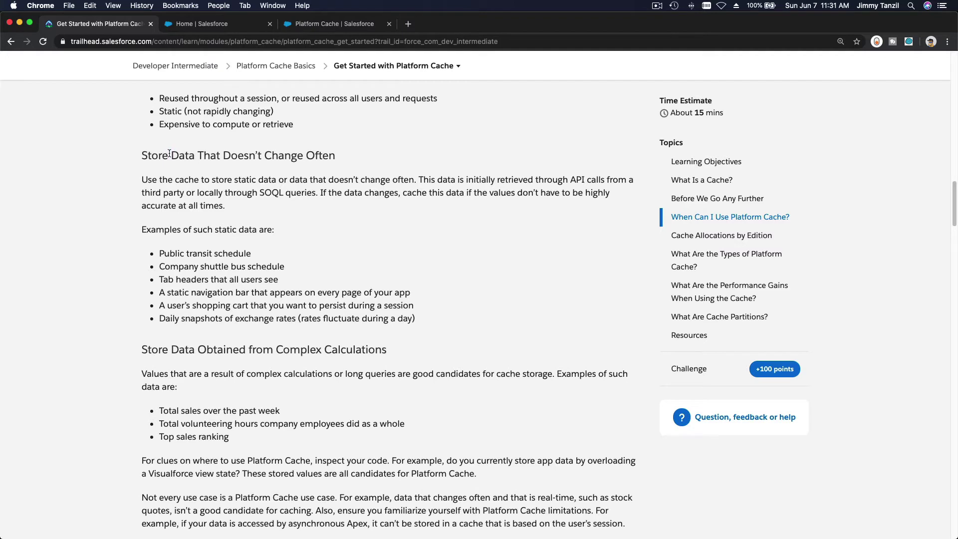
triple_click(169, 154)
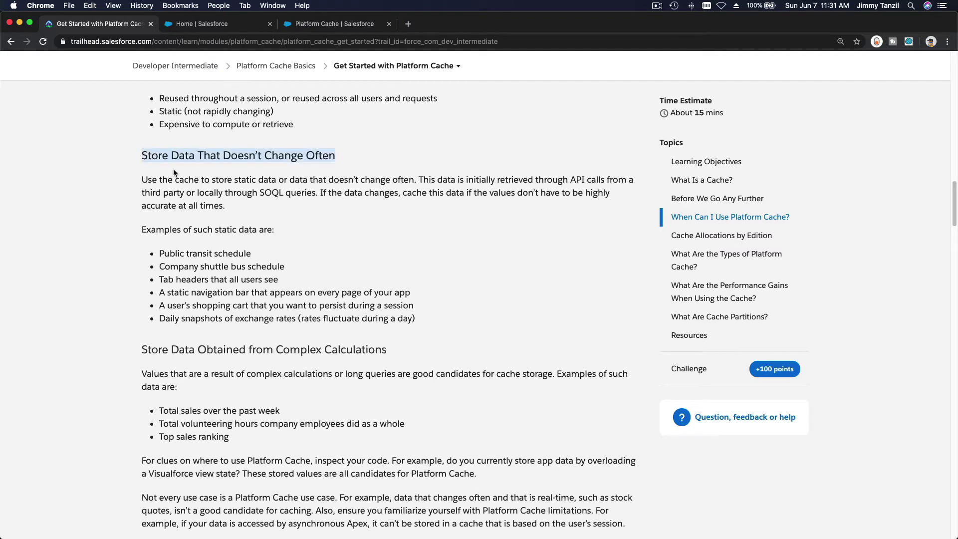
scroll(214, 211, "down", 1)
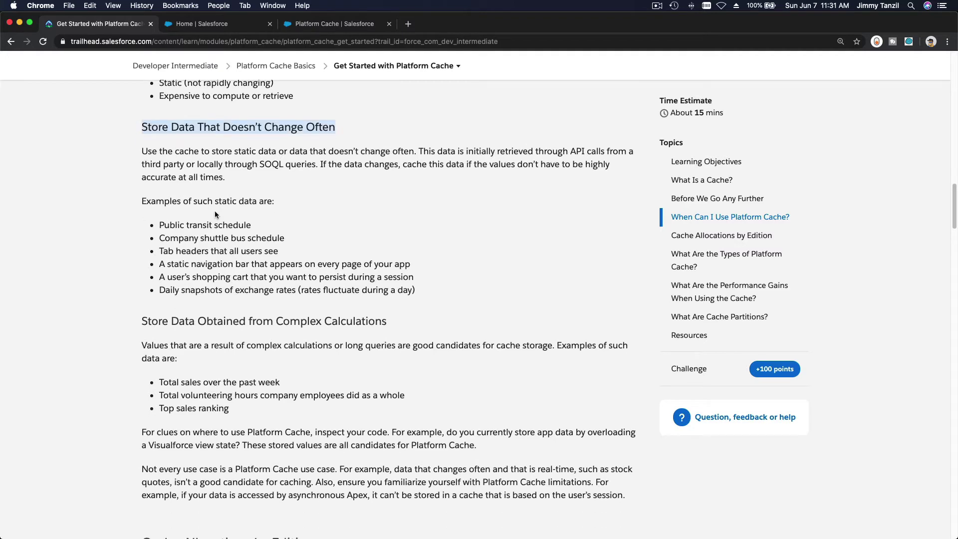
left_click(234, 175)
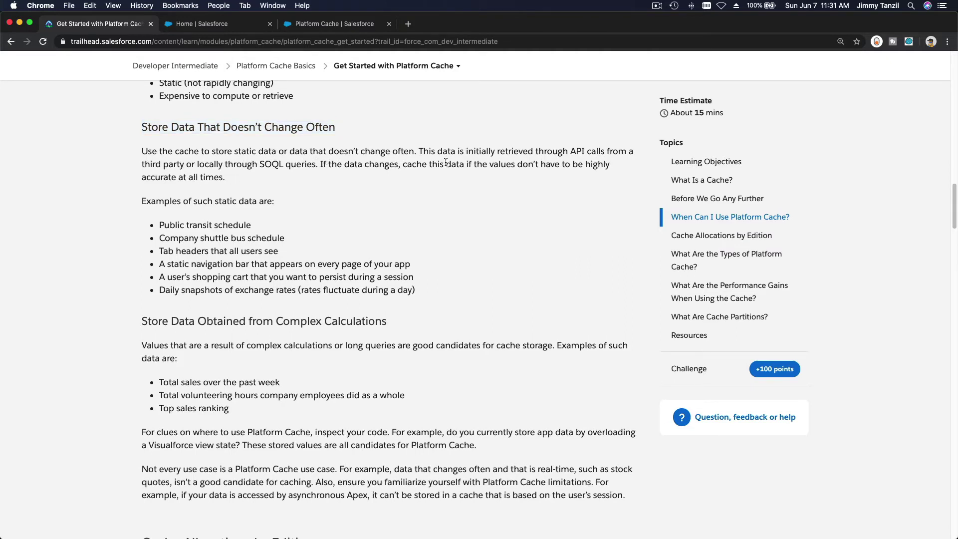
Go through the listed examples of static data, from the public transit schedule to daily exchange rate snapshots.
triple_click(200, 227)
scroll(200, 227, "down", 1)
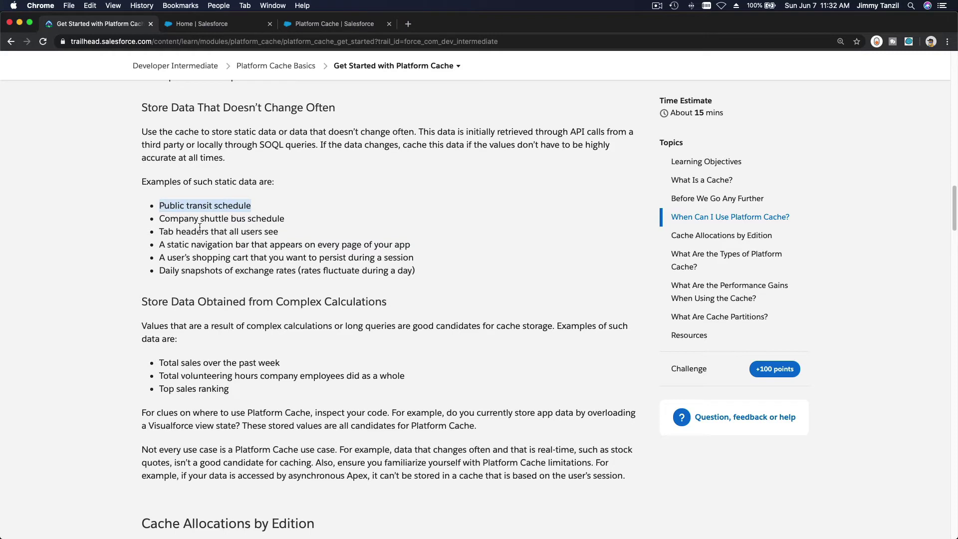
triple_click(196, 229)
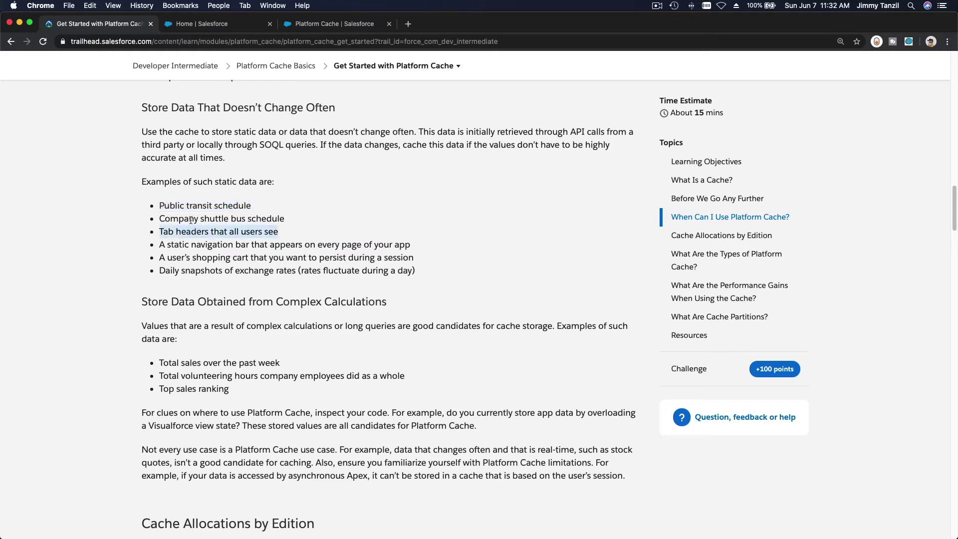
double_click(189, 217)
left_click(189, 217)
triple_click(195, 228)
triple_click(203, 248)
triple_click(204, 259)
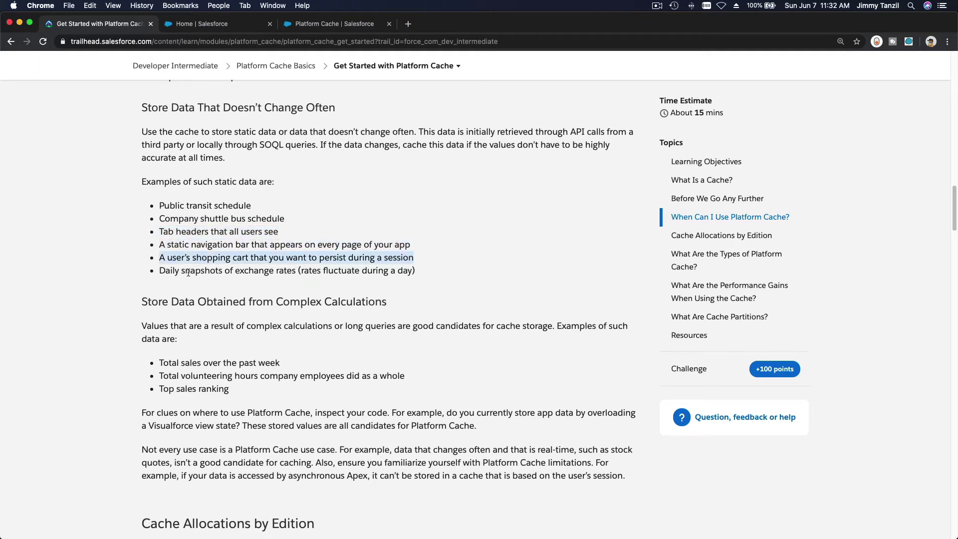
triple_click(193, 272)
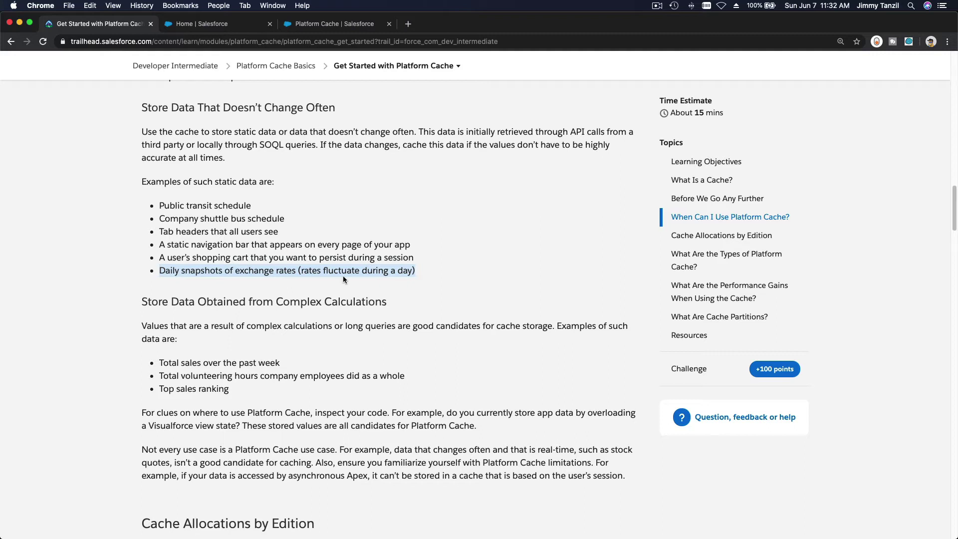
left_click(366, 278)
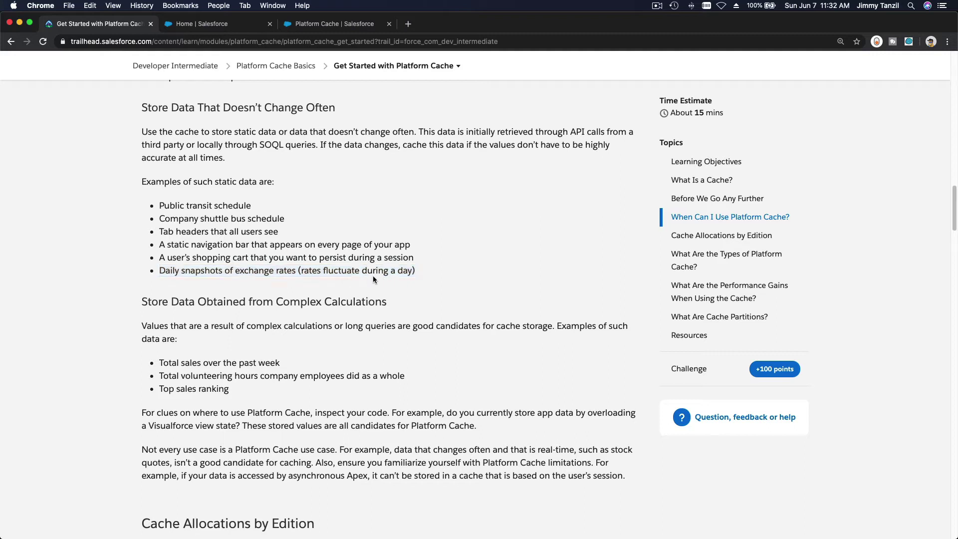
triple_click(373, 269)
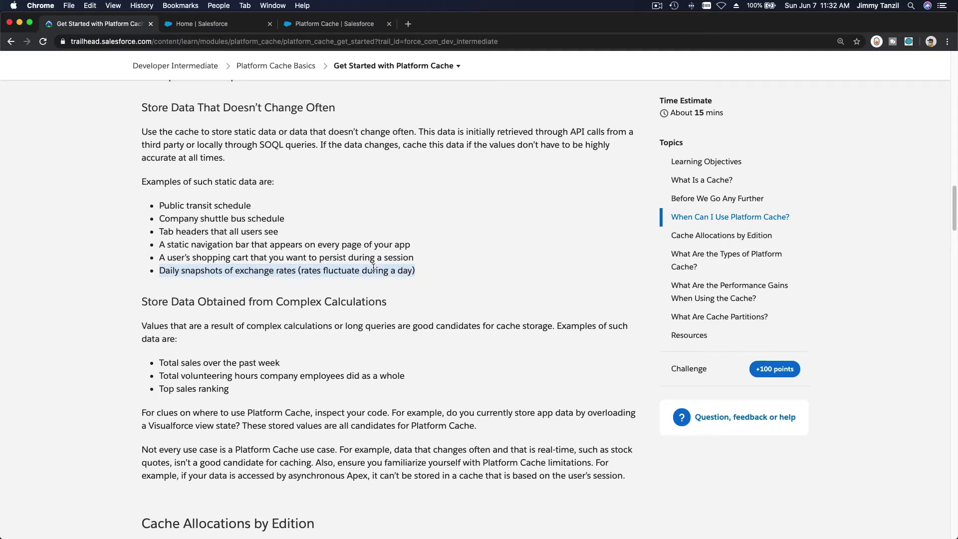
Review the "Store Data Obtained from Complex Calculations" section and its examples of computed values suited to caching.
scroll(373, 267, "down", 3)
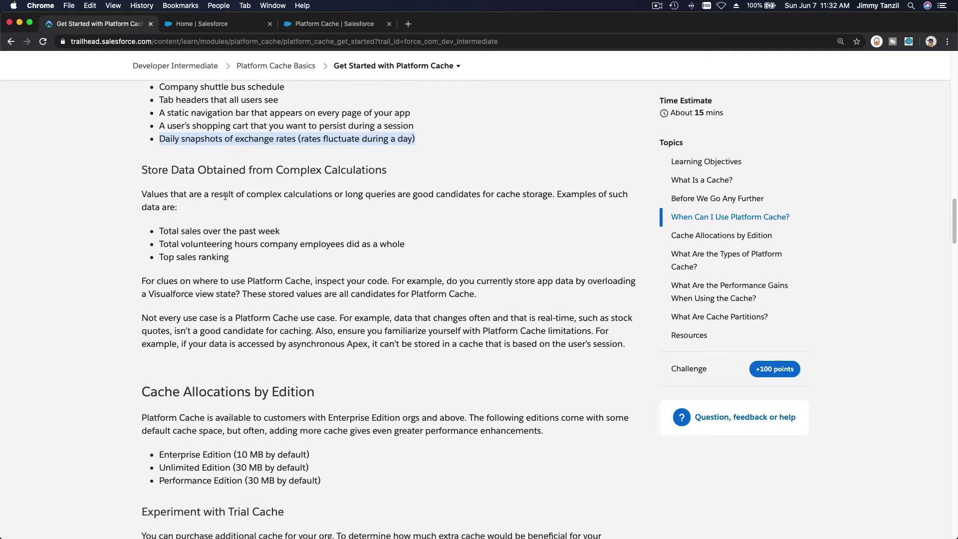
triple_click(221, 172)
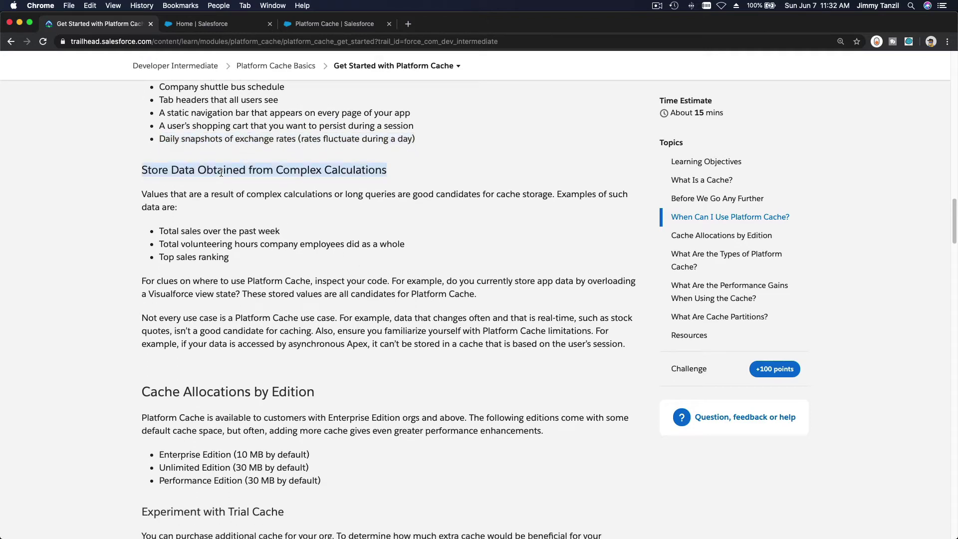
triple_click(204, 231)
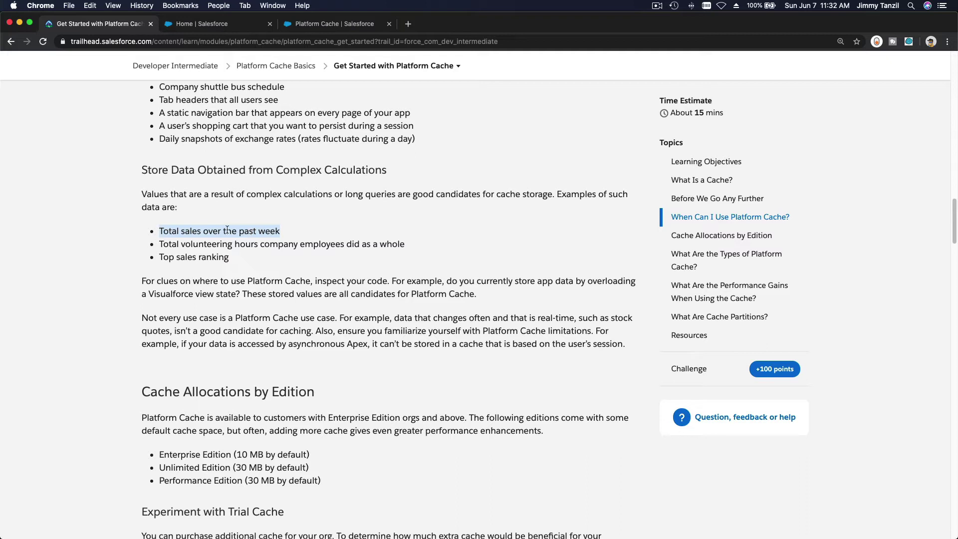
triple_click(227, 230)
triple_click(227, 230)
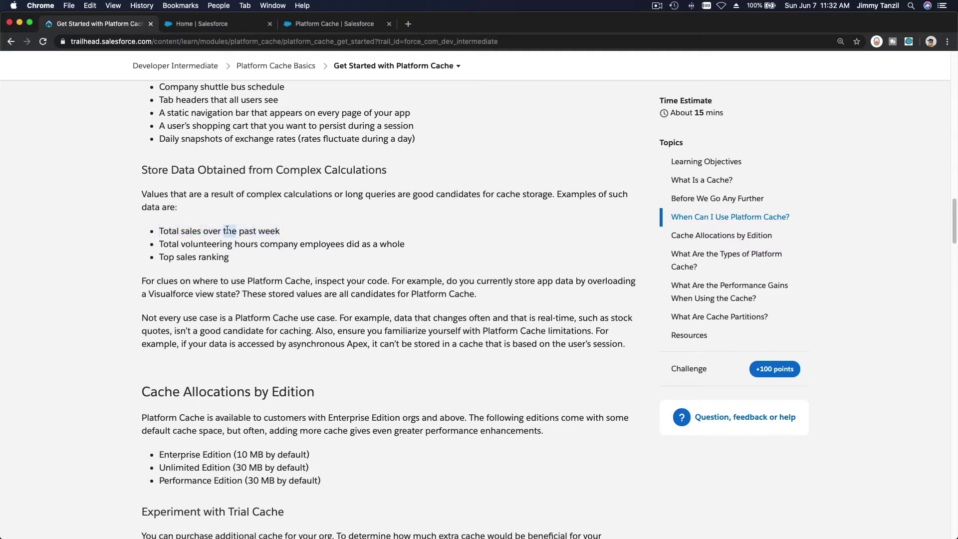
triple_click(227, 231)
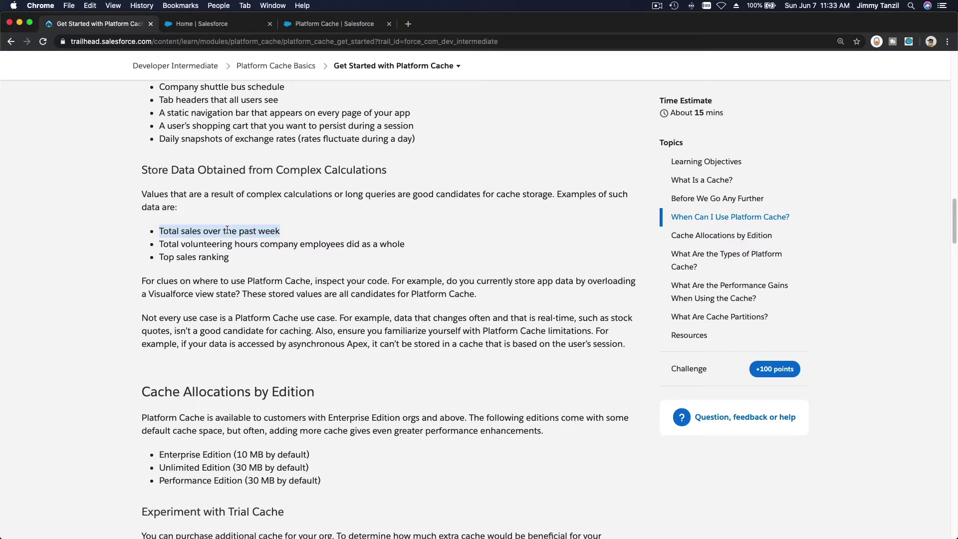
triple_click(205, 256)
triple_click(204, 247)
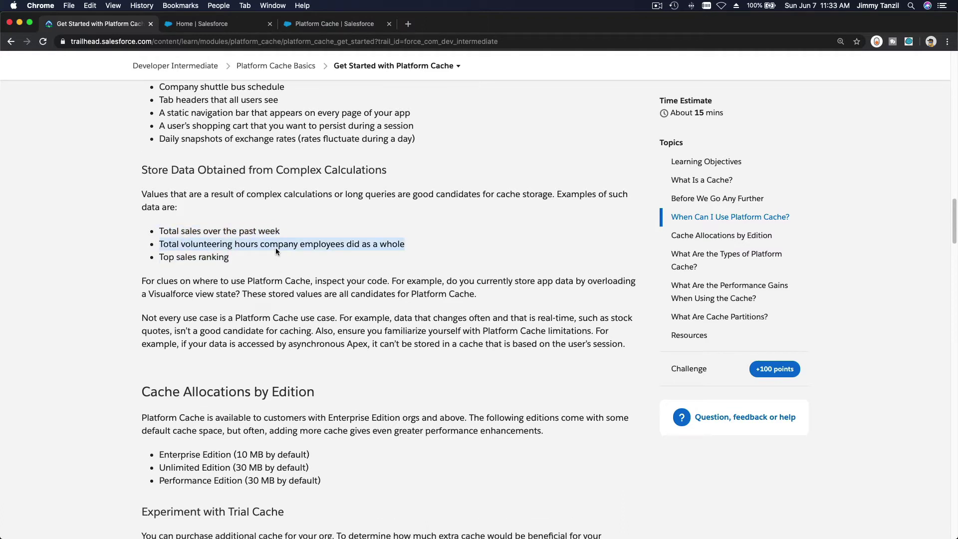
scroll(275, 248, "down", 1)
right_click(308, 301)
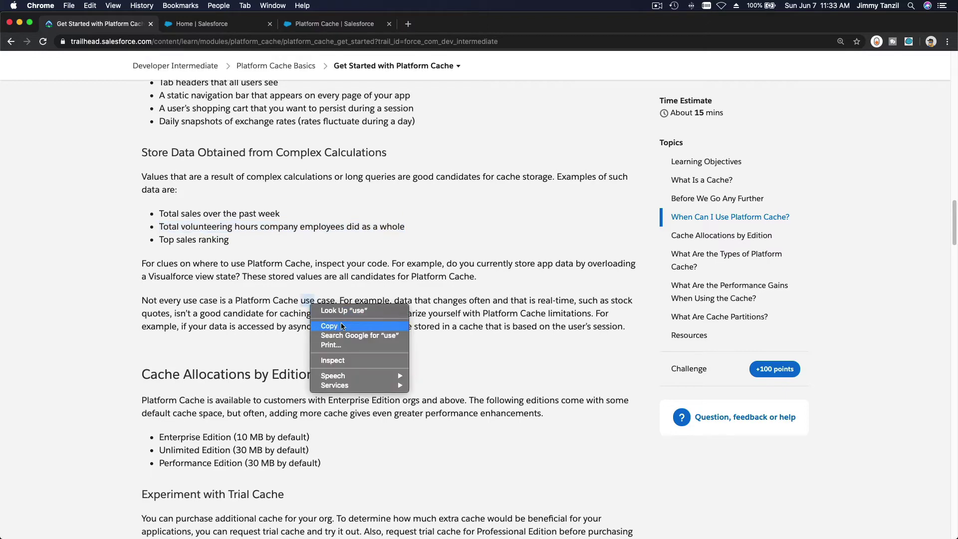
left_click(241, 315)
Review the default cache space per edition under "Cache Allocations by Edition" and highlight the "Experiment with Trial Cache" paragraph.
scroll(323, 312, "down", 10)
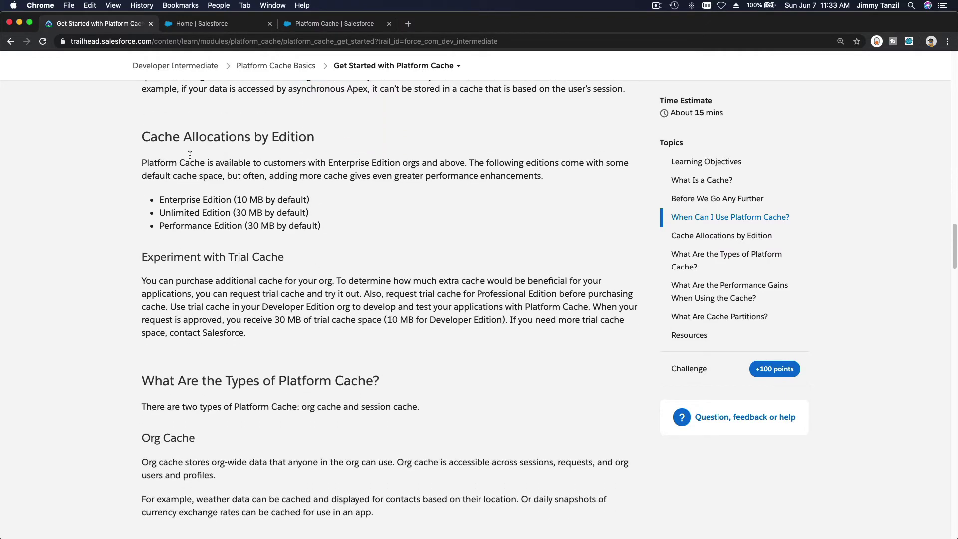
triple_click(165, 140)
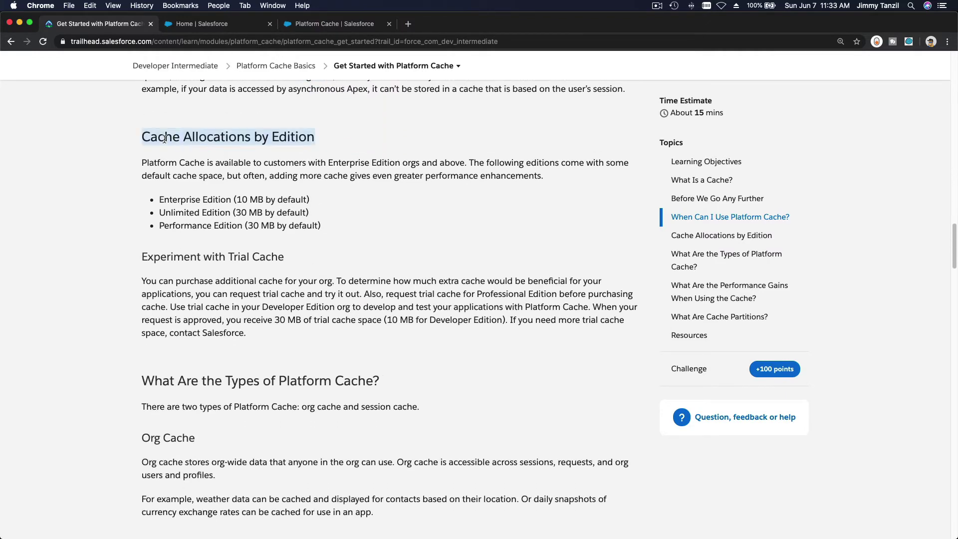
left_click(183, 189)
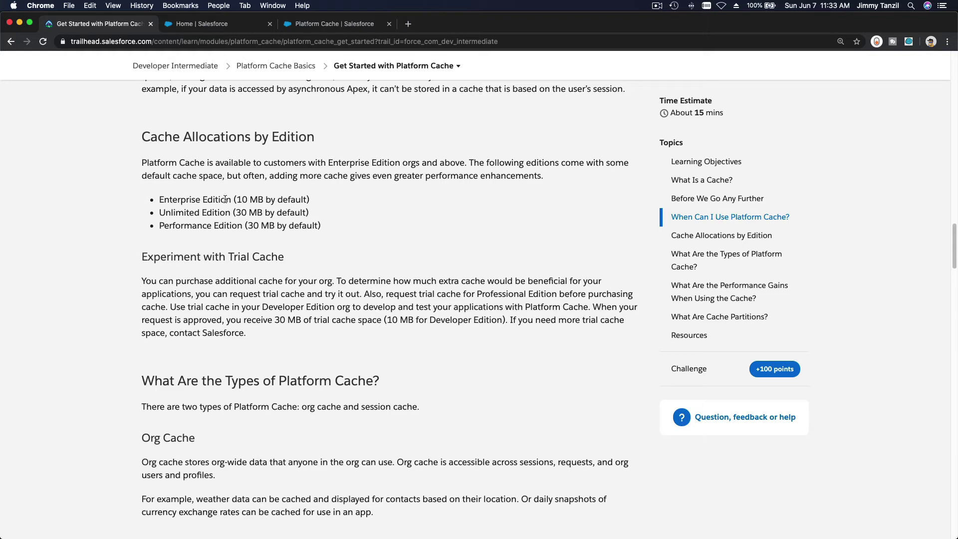
double_click(184, 200)
double_click(186, 212)
left_click(243, 211)
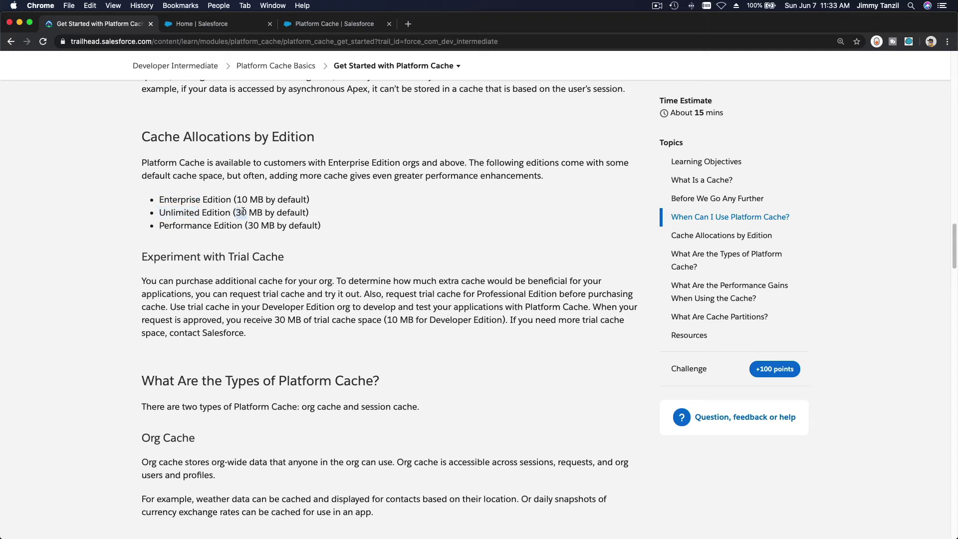
double_click(195, 226)
left_click(254, 225)
scroll(382, 217, "down", 5)
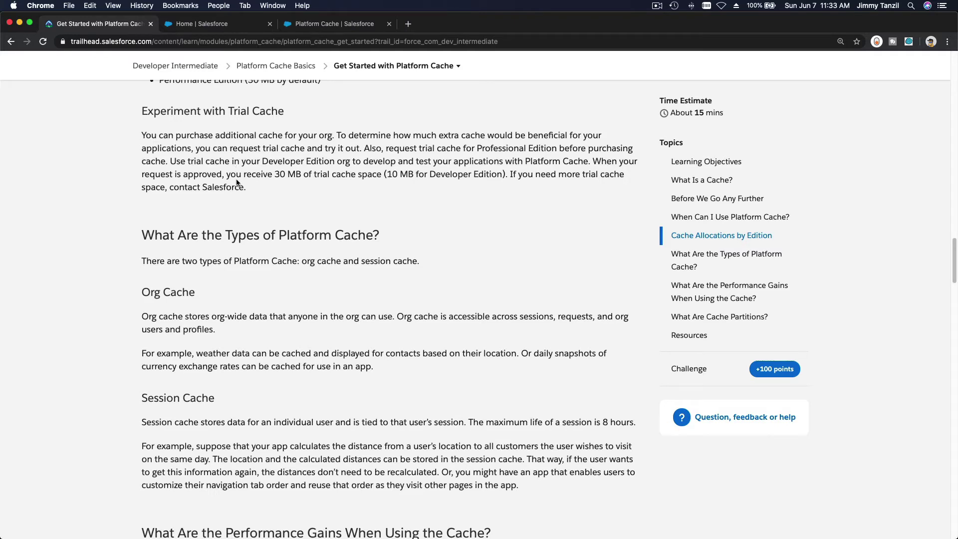
left_click_drag(259, 188, 142, 131)
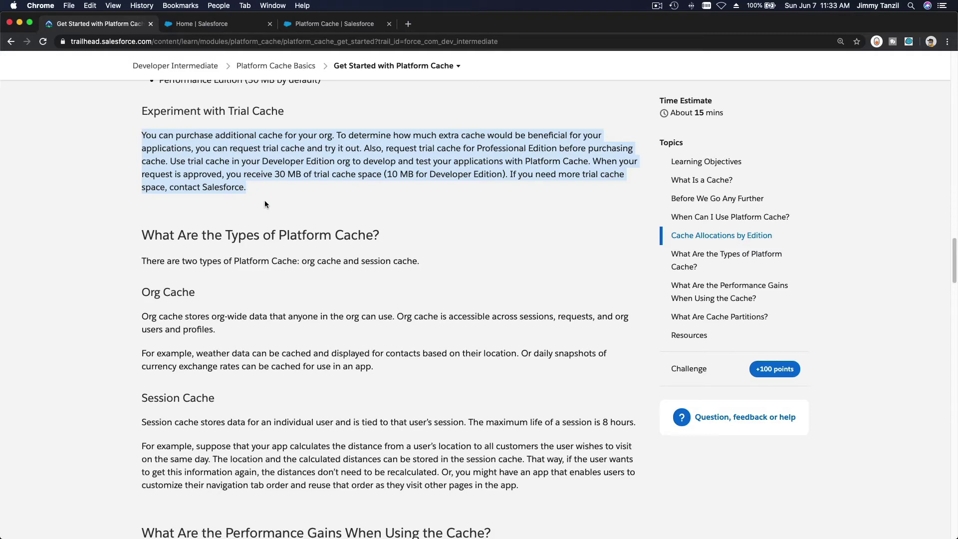
Review the two cache types under "What Are the Types of Platform Cache?", highlighting the Org Cache and Session Cache headings.
scroll(277, 227, "down", 5)
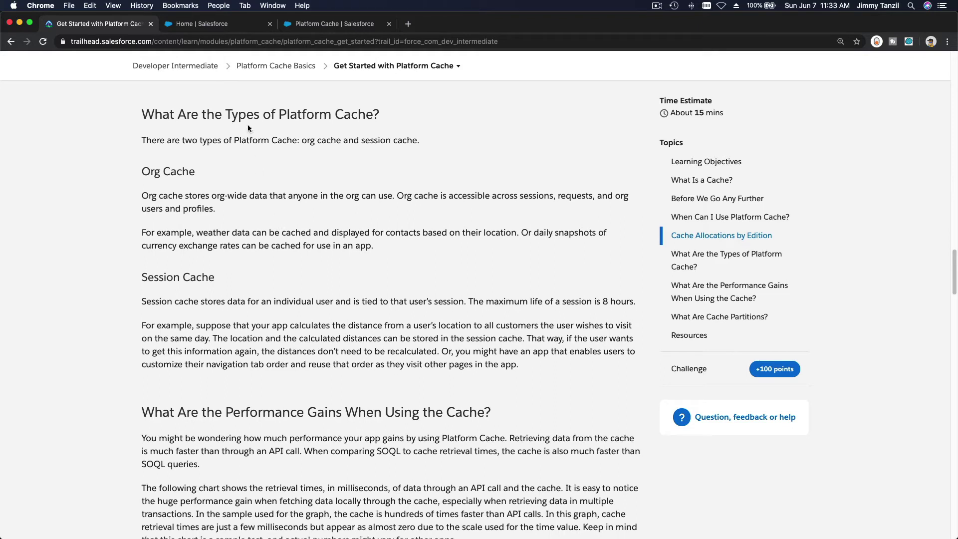
triple_click(173, 172)
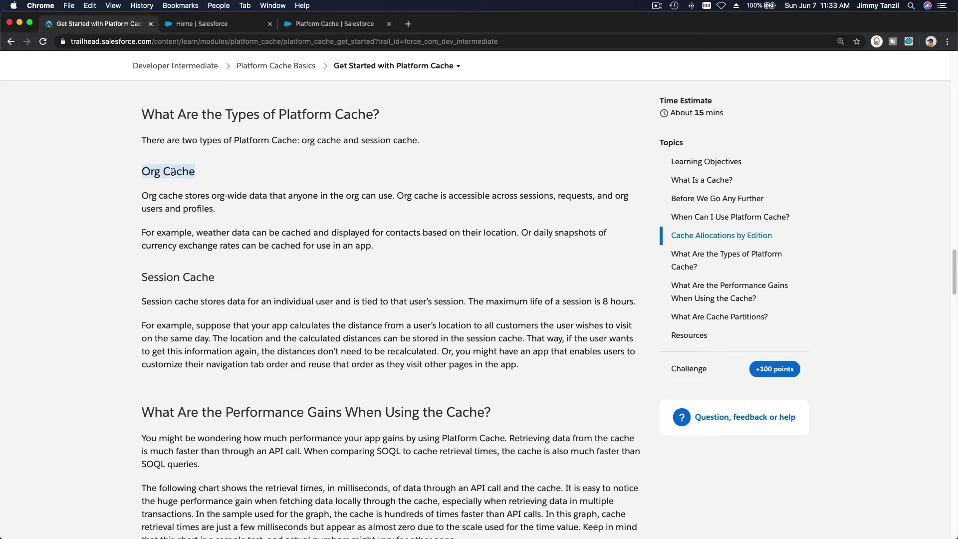
triple_click(167, 278)
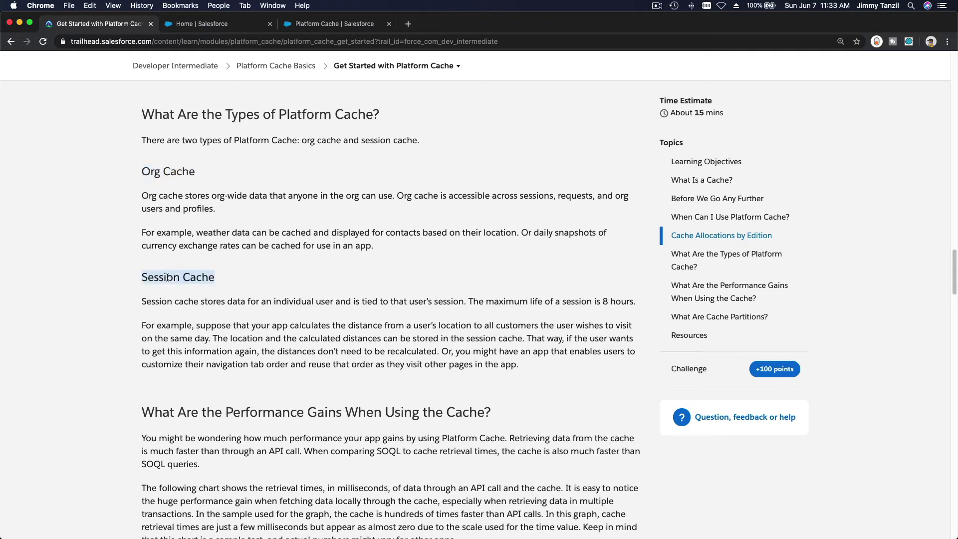
triple_click(167, 178)
scroll(167, 235, "down", 2)
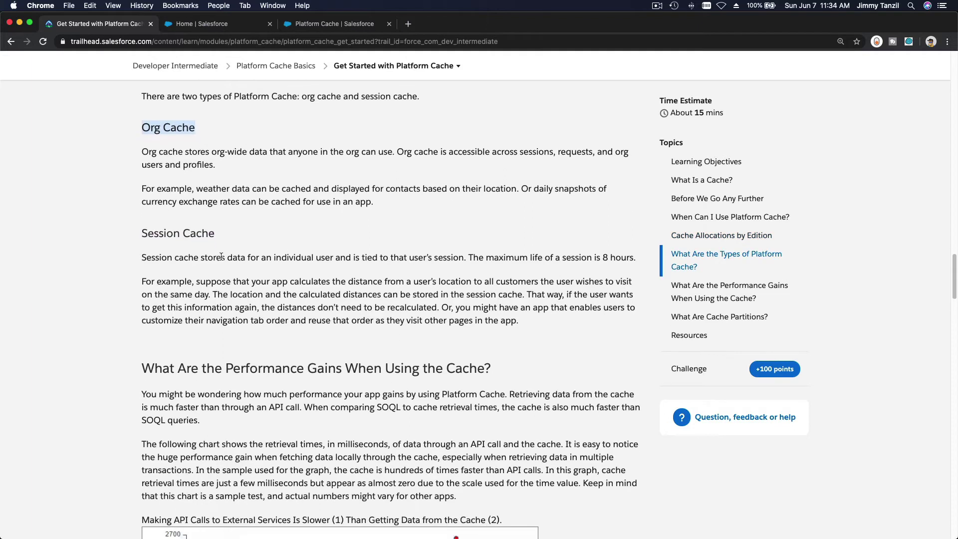
Read the Session Cache description, highlighting the individual user, the tie to the user's session and the maximum session life.
triple_click(168, 234)
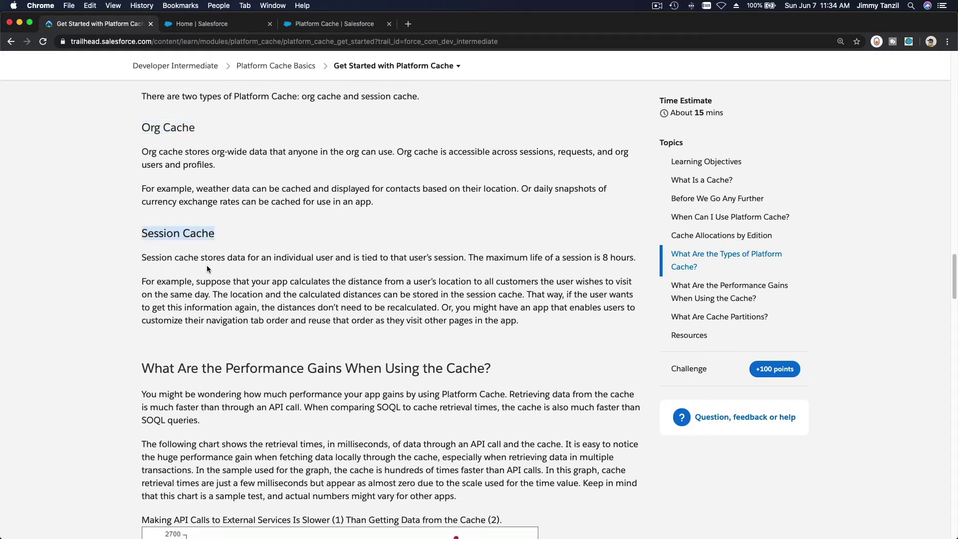
double_click(276, 259)
double_click(324, 257)
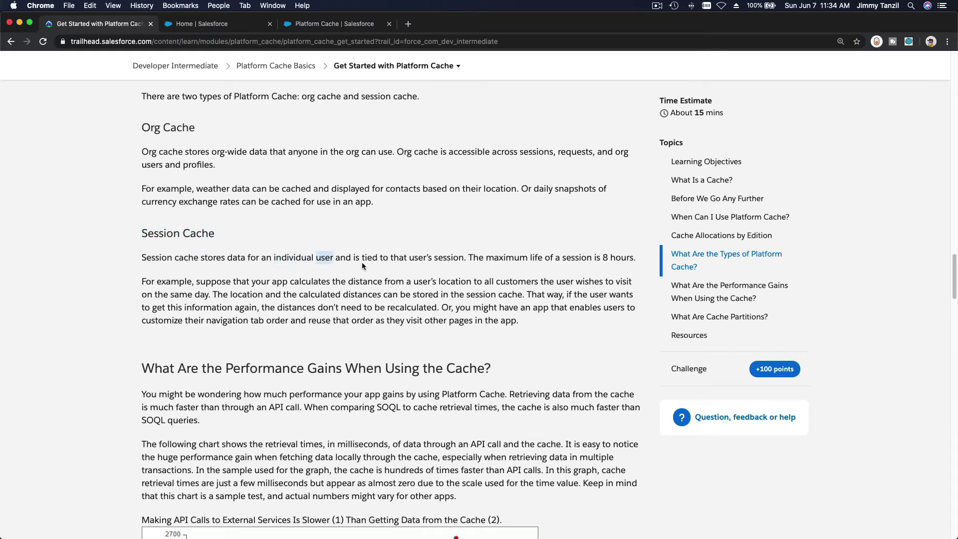
triple_click(419, 258)
double_click(448, 258)
triple_click(449, 258)
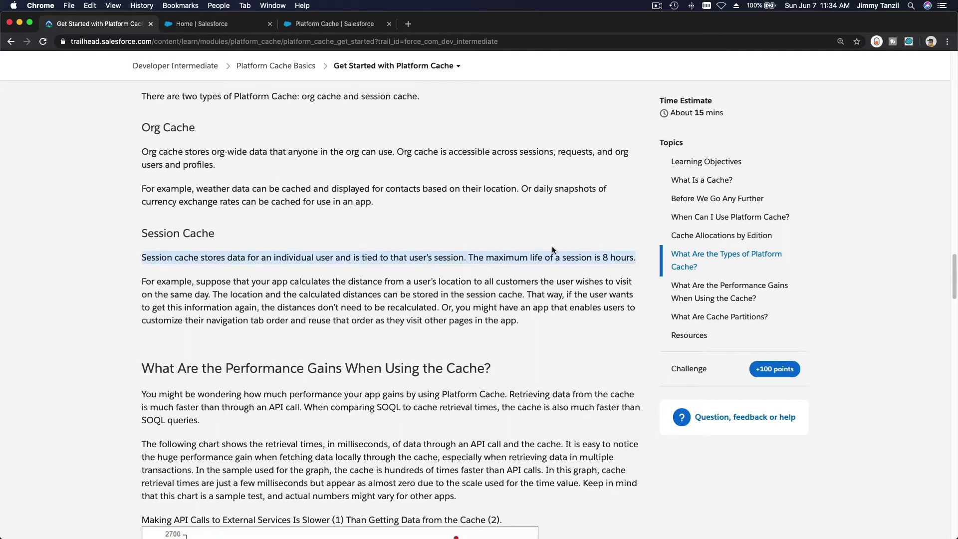
left_click(588, 253)
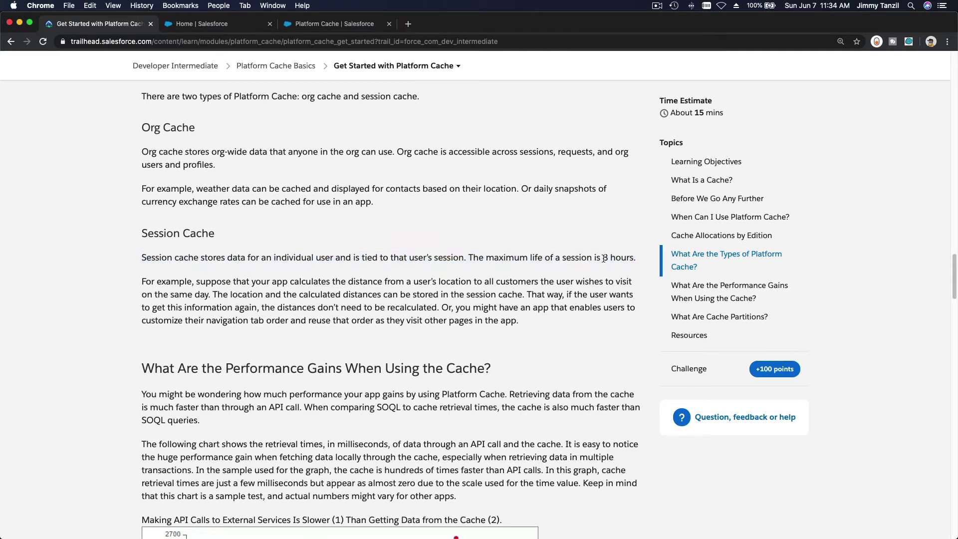
left_click_drag(601, 256, 632, 257)
Examine "What Are the Performance Gains When Using the Cache?" and its chart comparing API call and cache retrieval times.
scroll(428, 263, "down", 3)
scroll(428, 262, "down", 3)
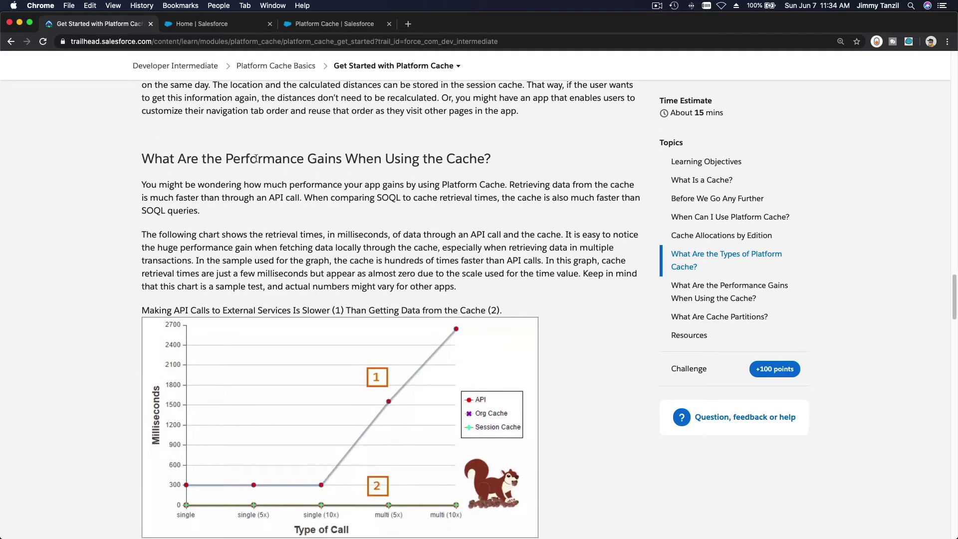
double_click(232, 159)
left_click(233, 159)
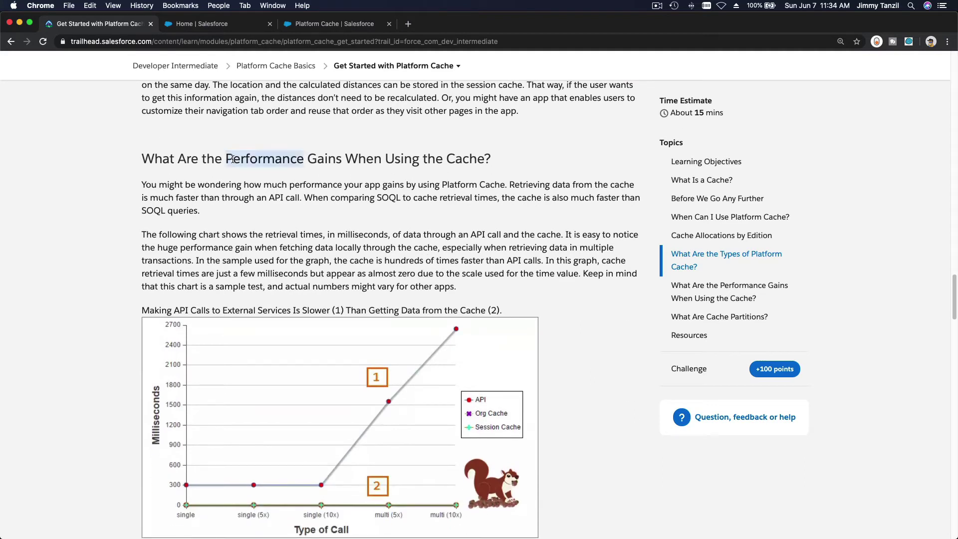
triple_click(233, 159)
left_click(244, 206)
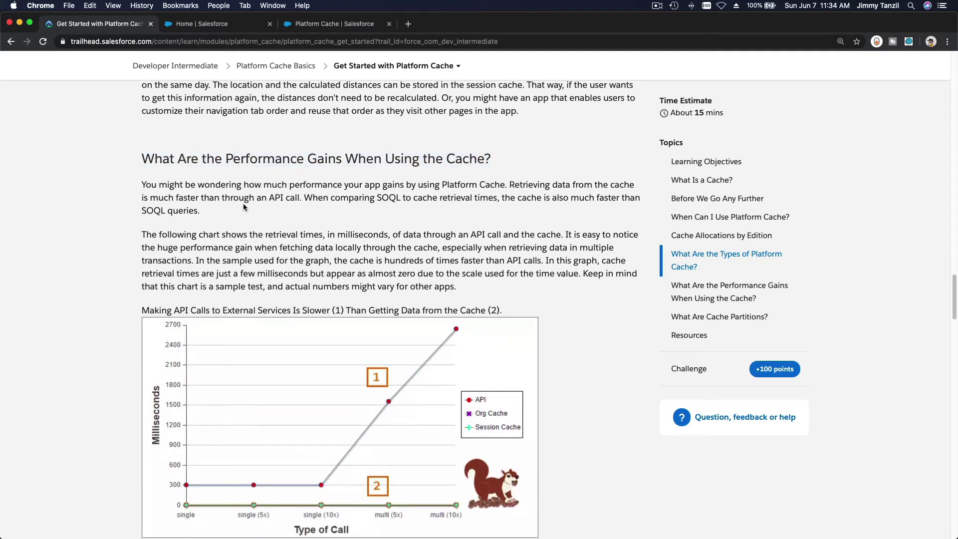
scroll(573, 232, "down", 2)
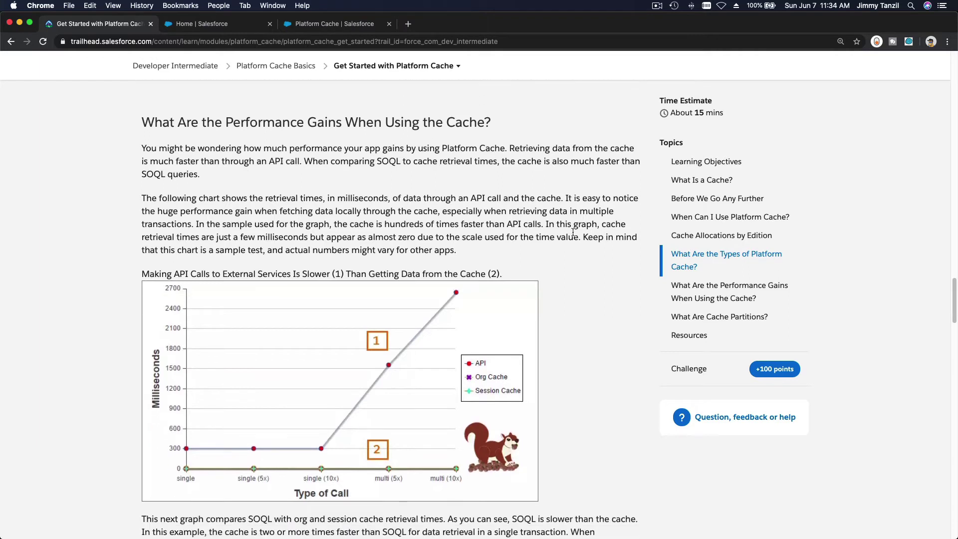
scroll(573, 232, "down", 4)
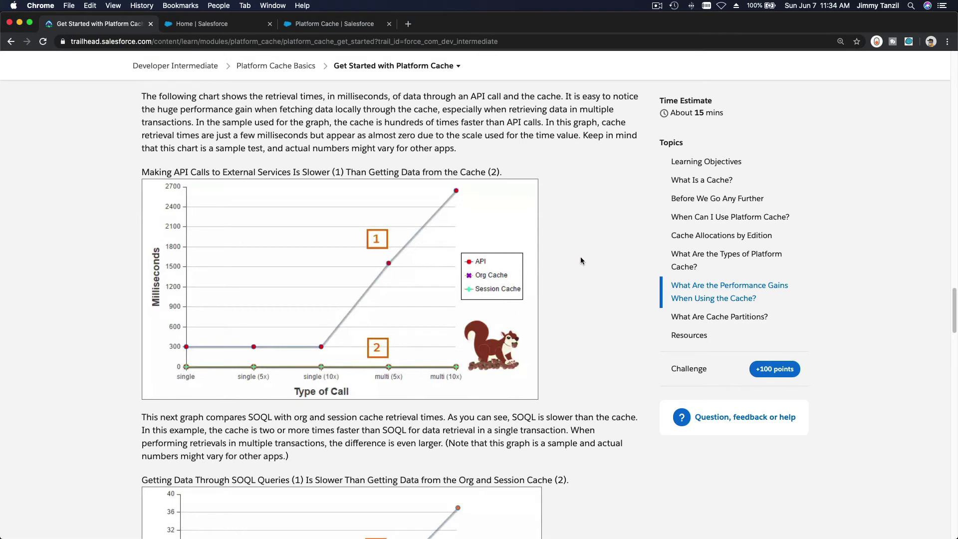
Study the graph comparing SOQL query retrieval times with the org and session cache.
scroll(580, 257, "down", 3)
scroll(580, 260, "down", 3)
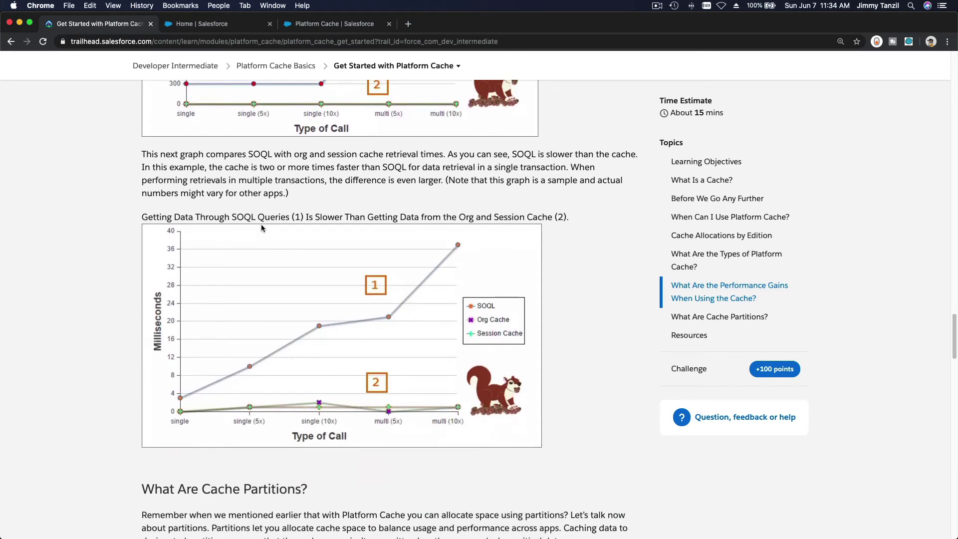
scroll(290, 233, "down", 1)
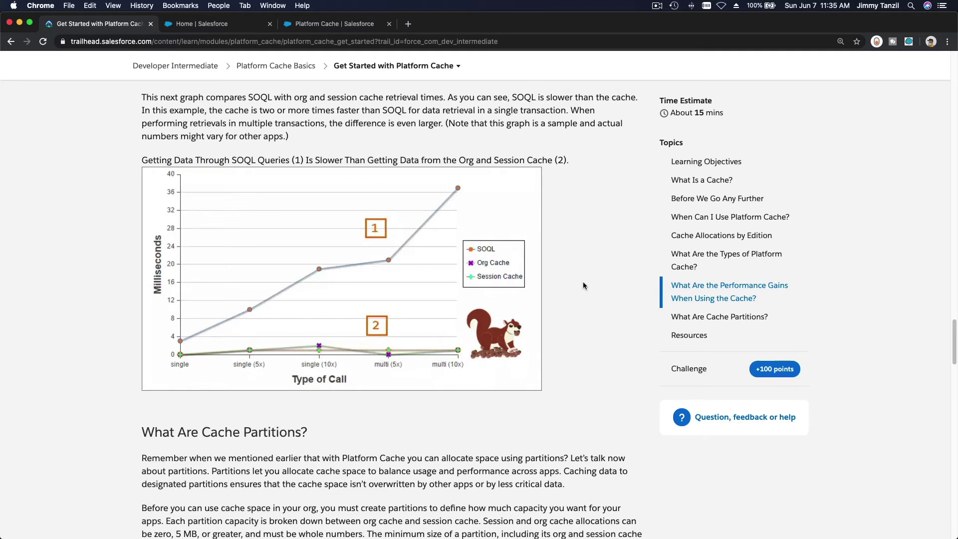
Read the "What Are Cache Partitions?" section, highlighting its text on partition capacity and the org and session cache allocations.
scroll(583, 285, "down", 6)
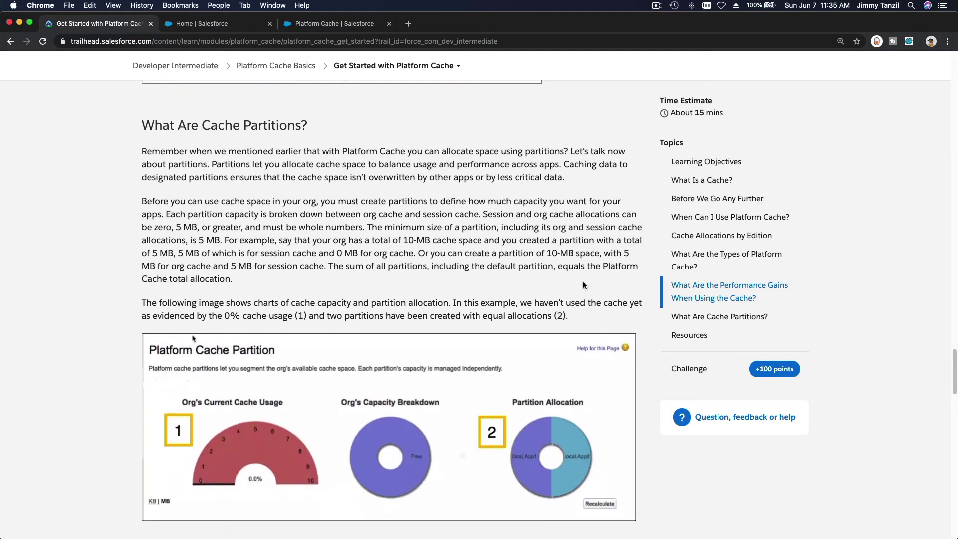
scroll(583, 285, "down", 1)
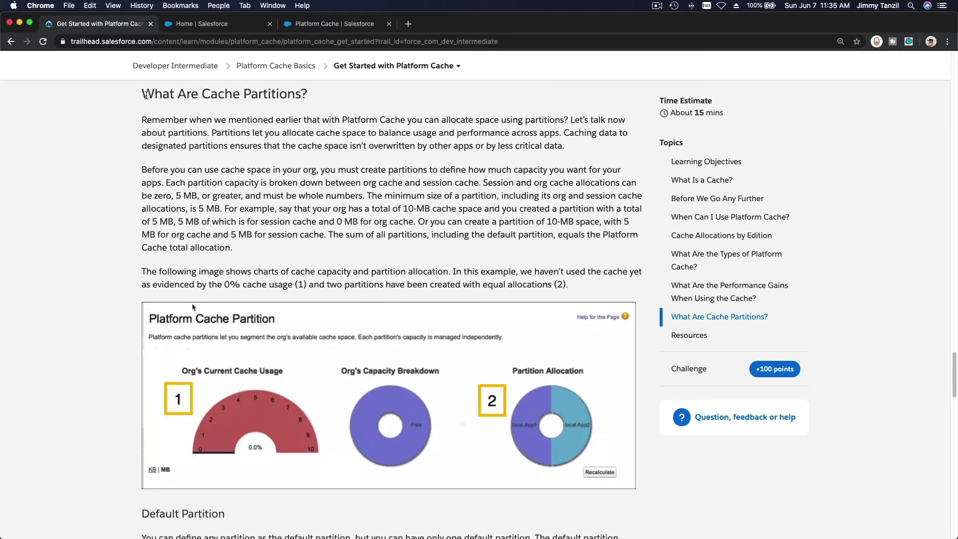
left_click_drag(144, 94, 583, 282)
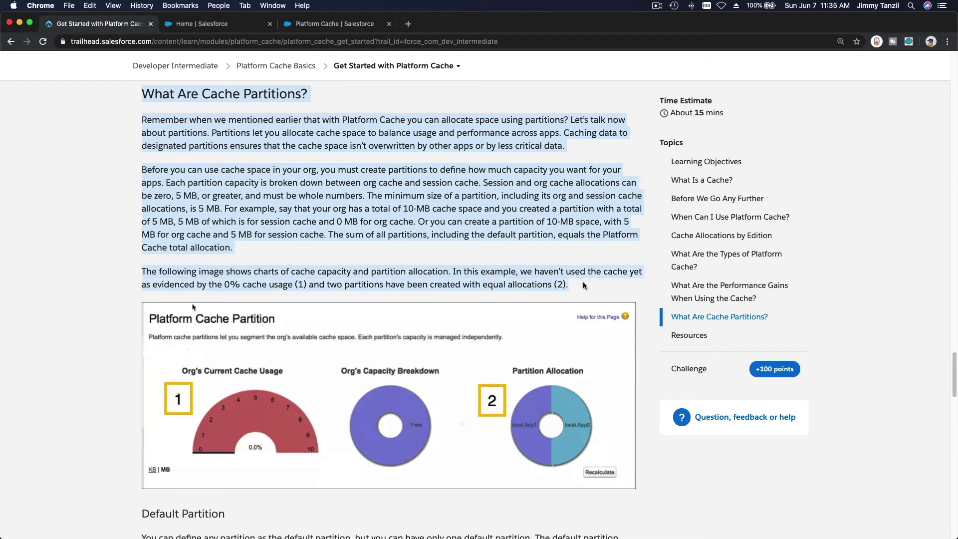
left_click(501, 223)
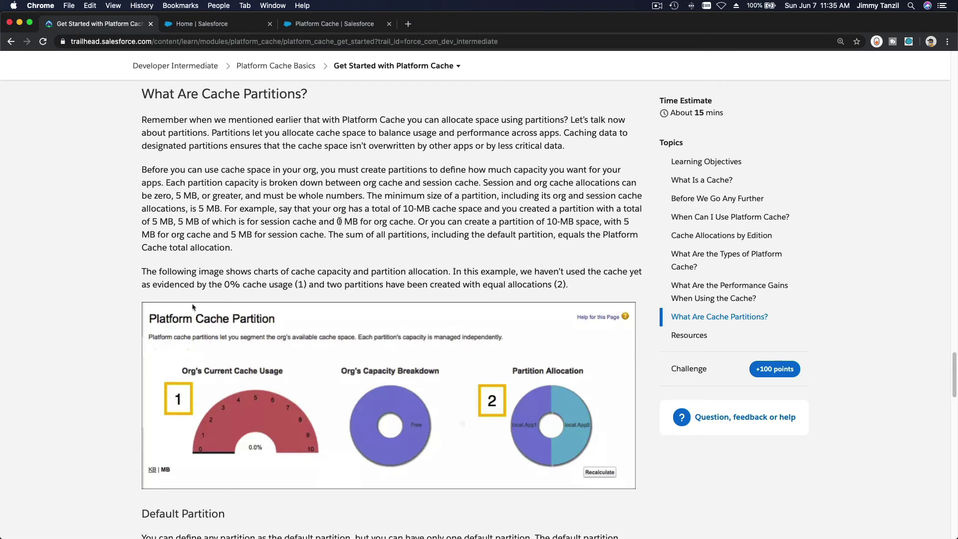
Examine the partition allocation charts and the Default Partition section, and check the list of units in Platform Cache Basics.
scroll(339, 220, "down", 5)
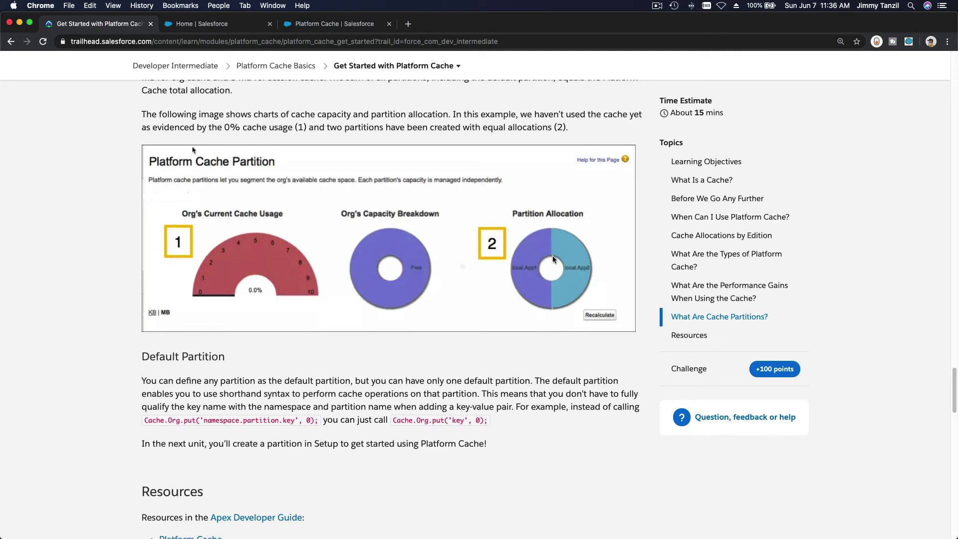
scroll(413, 366, "down", 1)
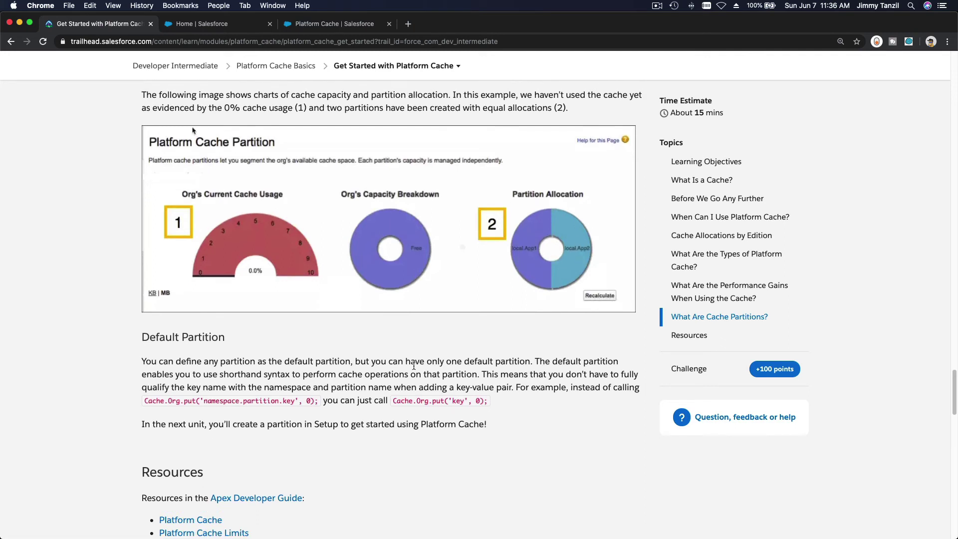
scroll(414, 365, "down", 1)
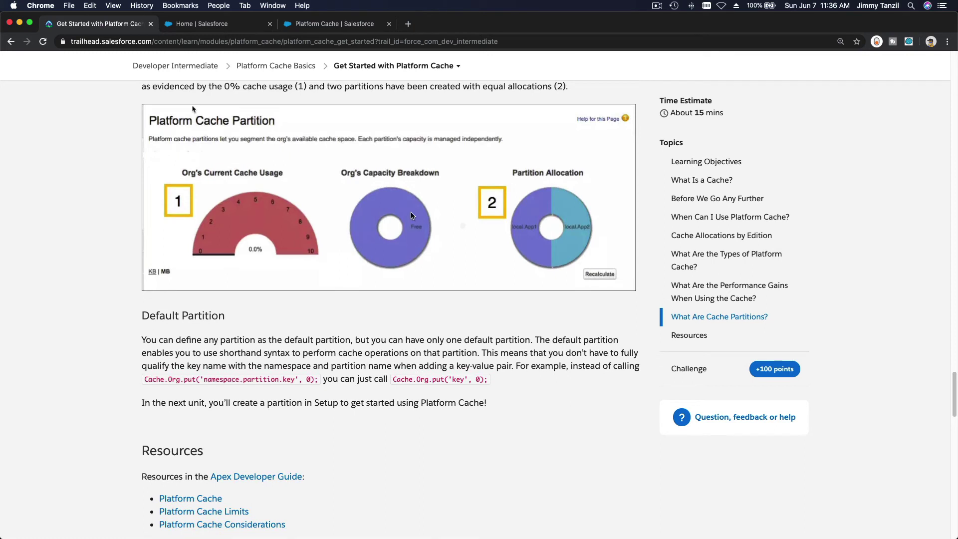
left_click(426, 72)
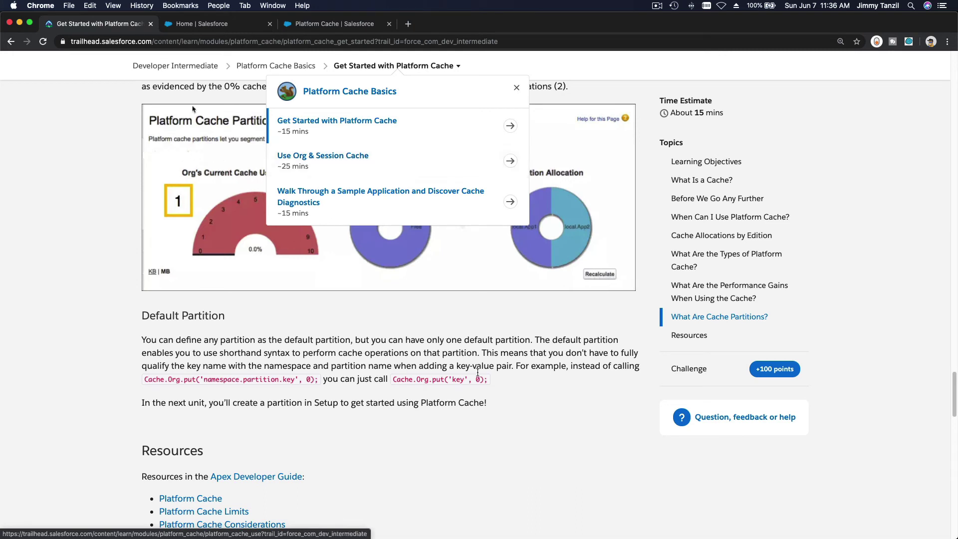
left_click(549, 367)
scroll(582, 386, "down", 5)
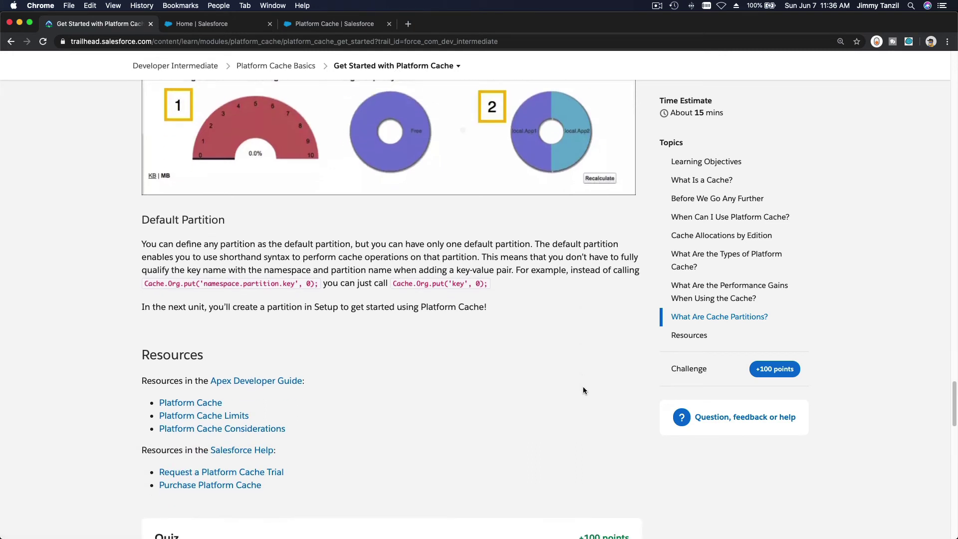
In the quiz, answer question 1 with E, "A and B", and question 2 with E, "B and C".
scroll(870, 397, "down", 15)
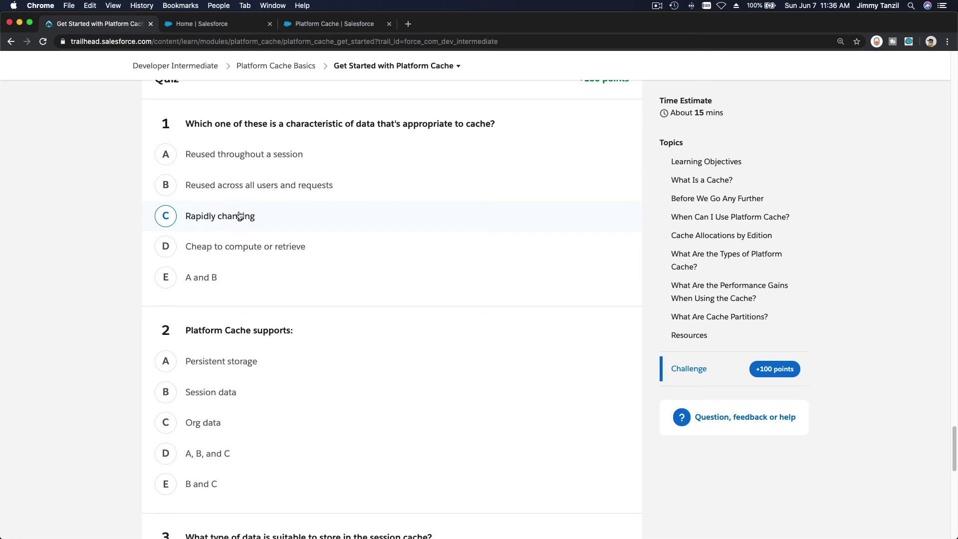
left_click(235, 283)
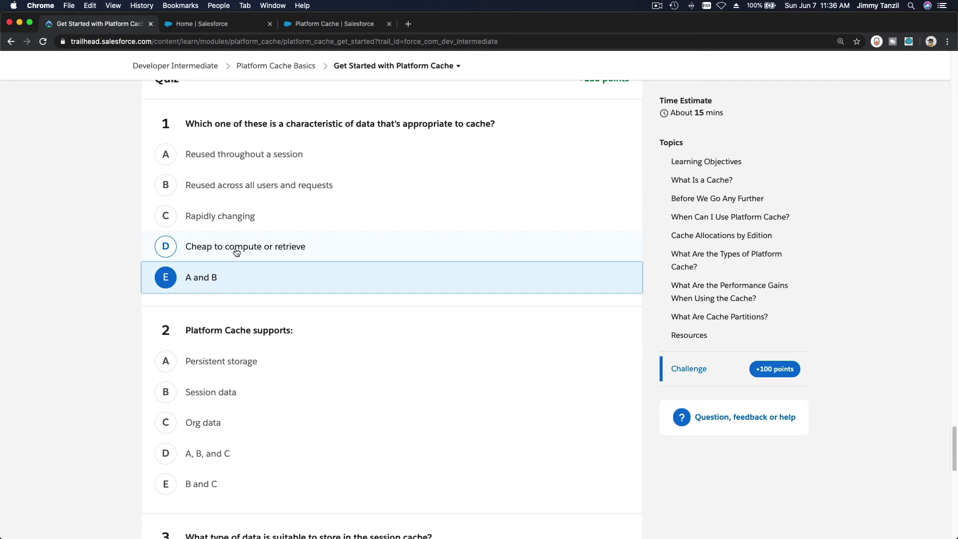
scroll(236, 252, "down", 3)
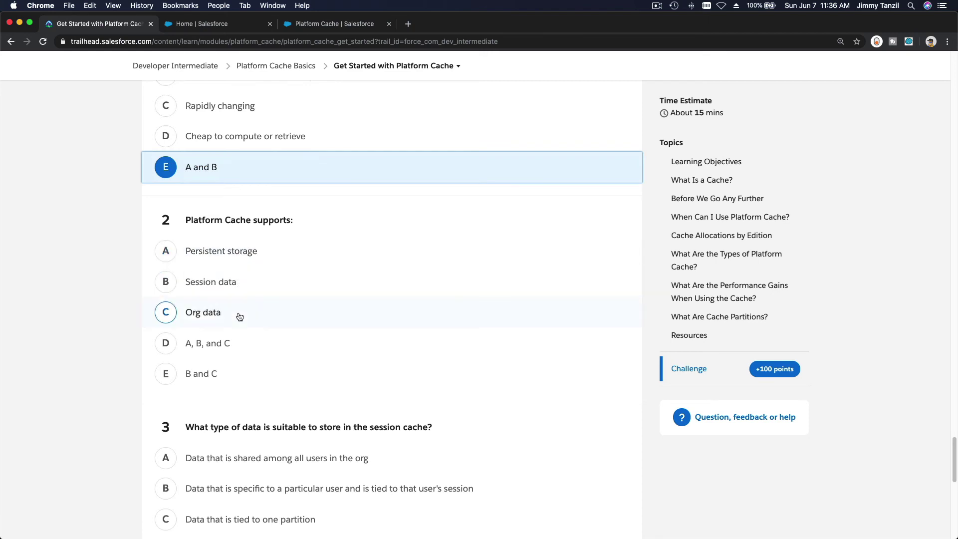
left_click(231, 376)
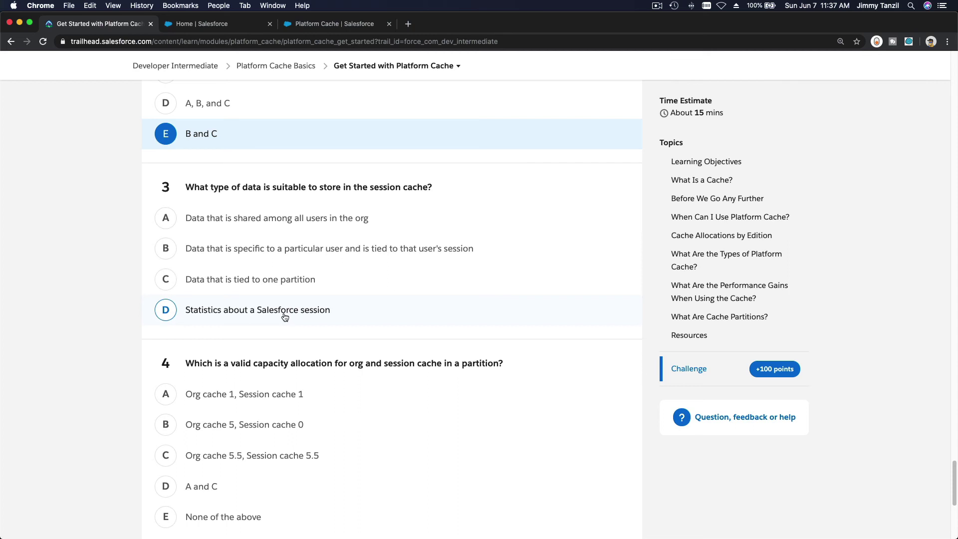
Answer question 3 with B, data specific to a particular user, and question 4 with B, "Org cache 5, Session cache 0", and submit the quiz.
left_click(366, 249)
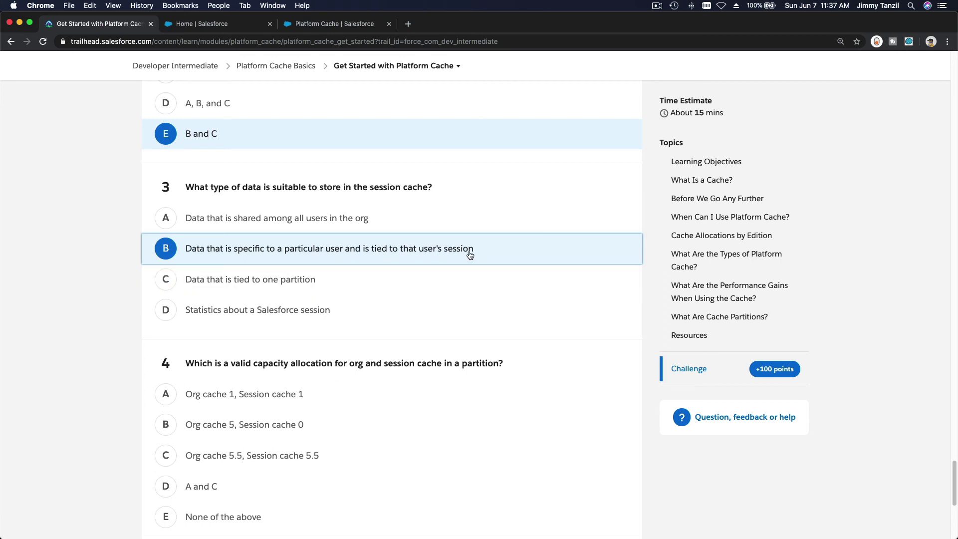
scroll(97, 315, "down", 3)
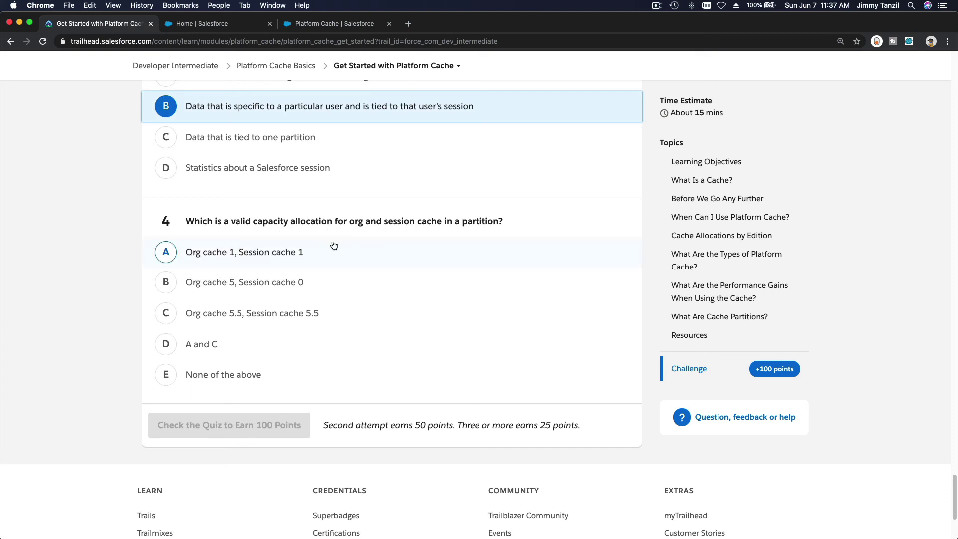
left_click(299, 283)
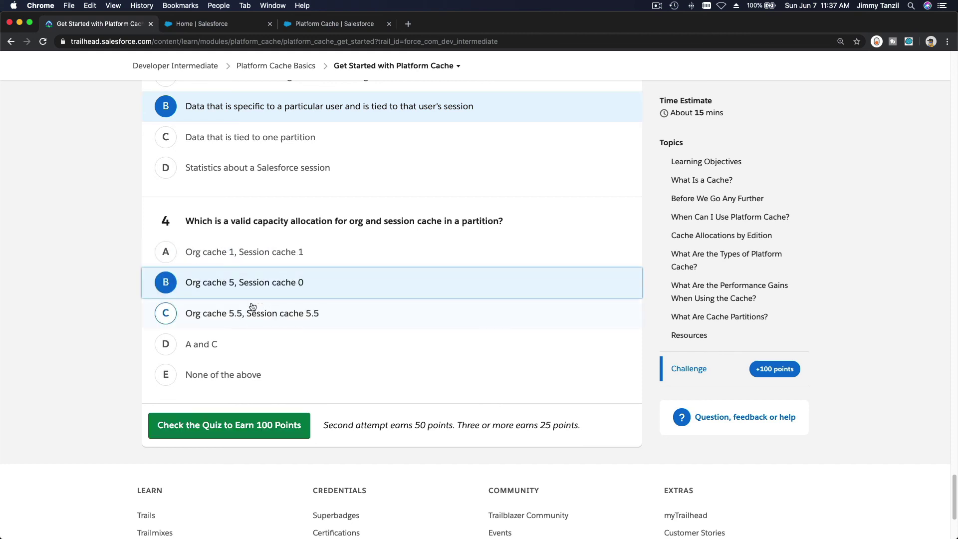
left_click(236, 426)
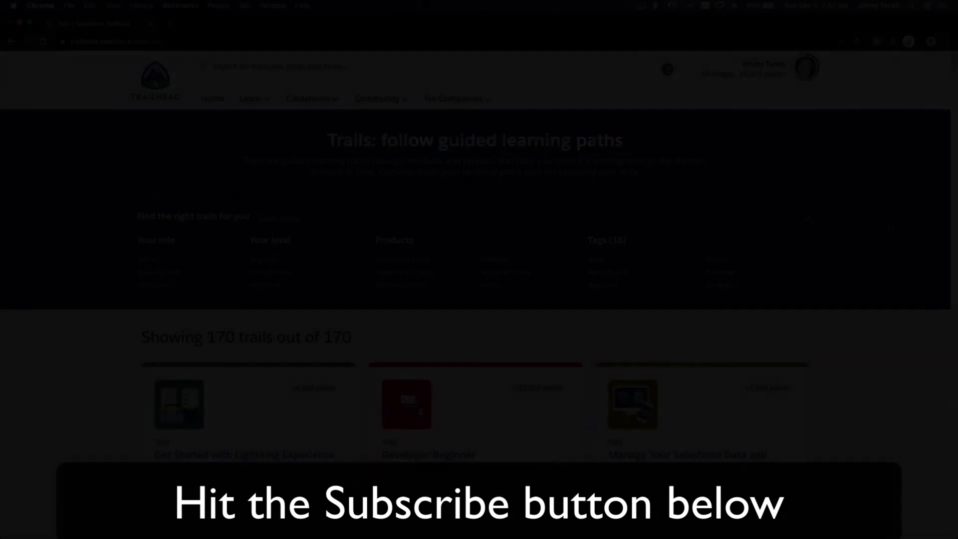
scroll(889, 228, "down", 20)
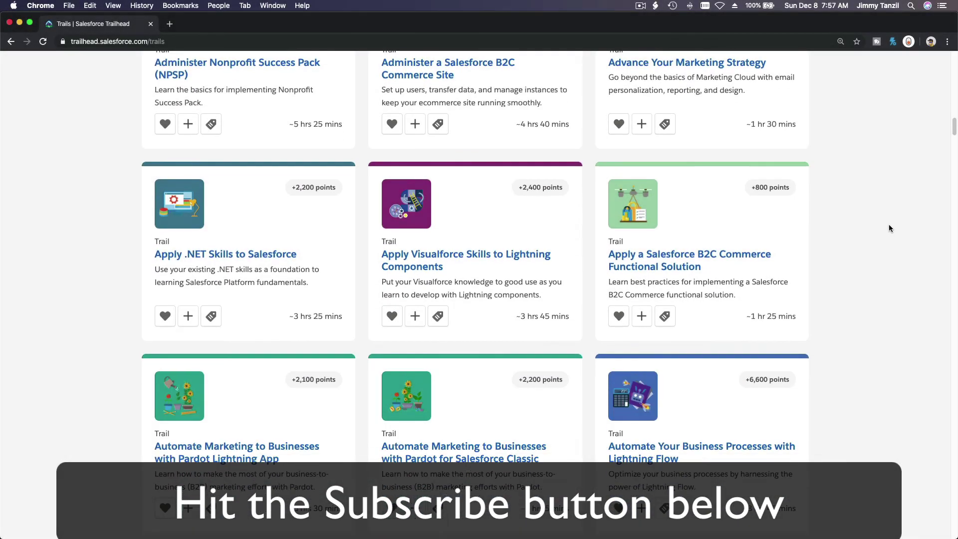
scroll(888, 227, "down", 15)
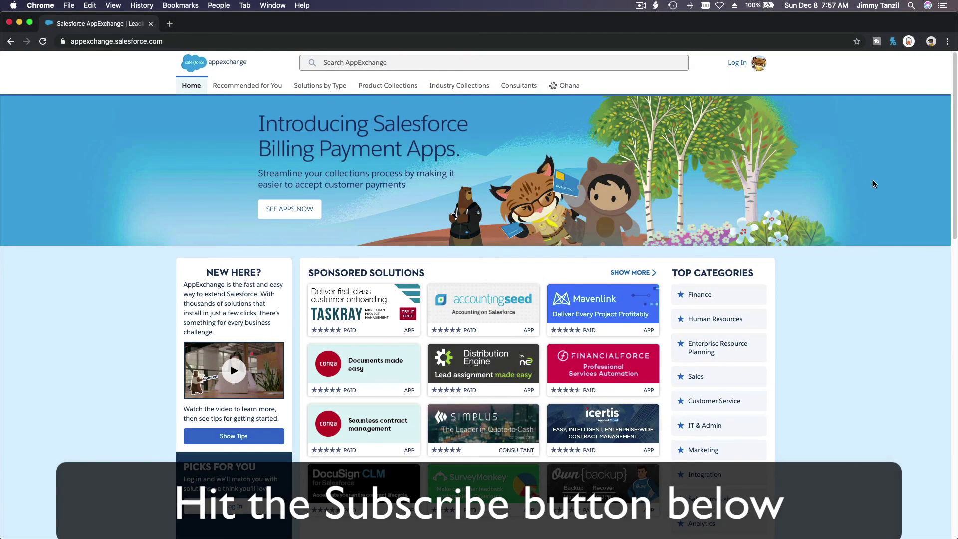
scroll(887, 178, "down", 12)
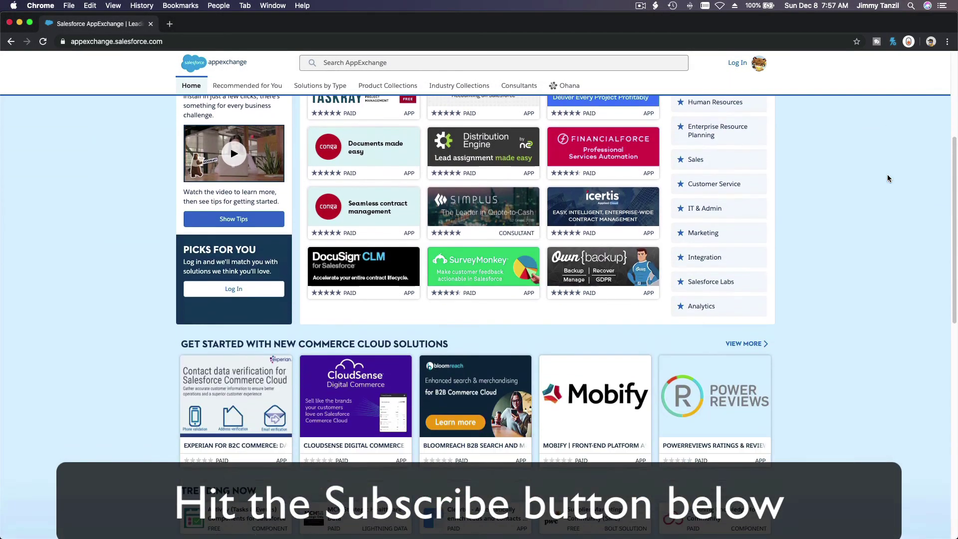
scroll(887, 178, "down", 5)
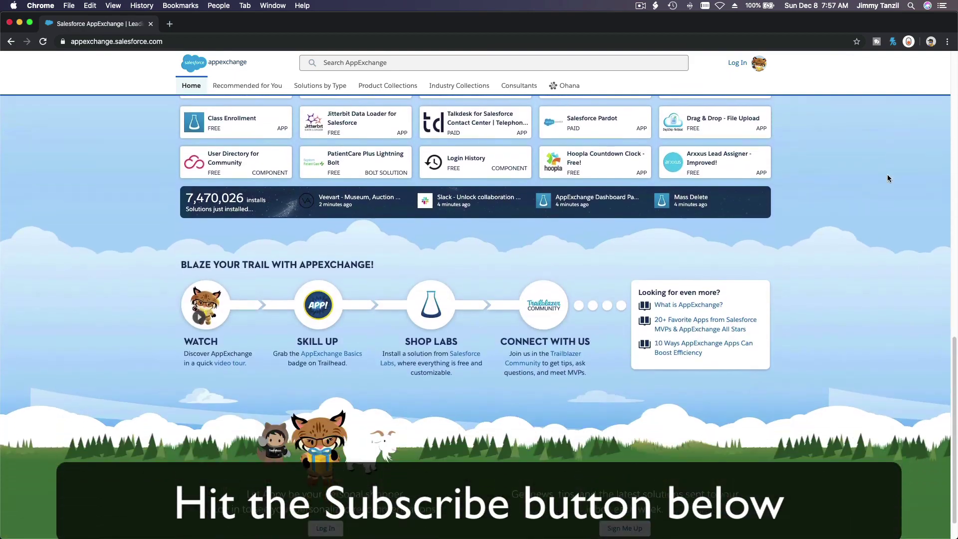